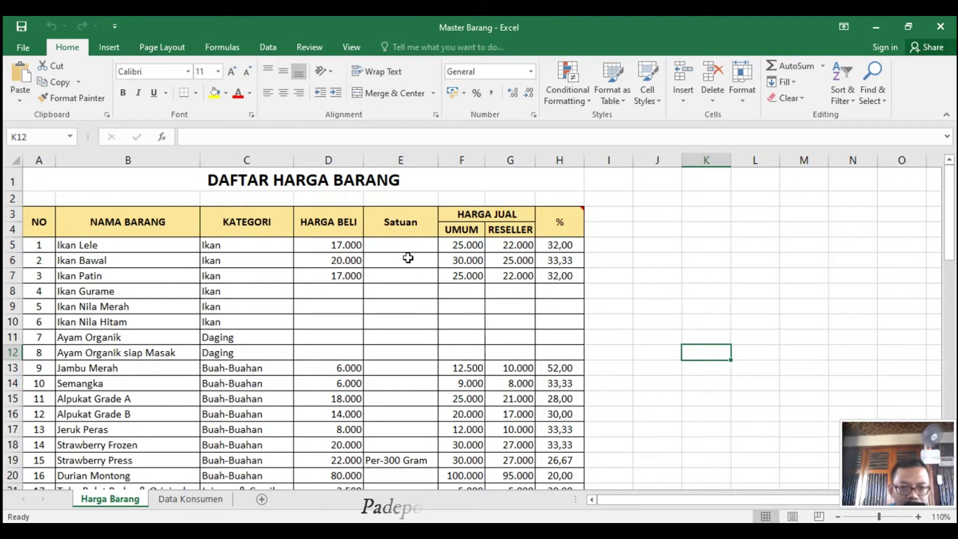
# Review the original table's headers, the UMUM price in F5 and the profit formula in H5.
pyautogui.click(40, 228)
pyautogui.click(122, 220)
pyautogui.click(255, 222)
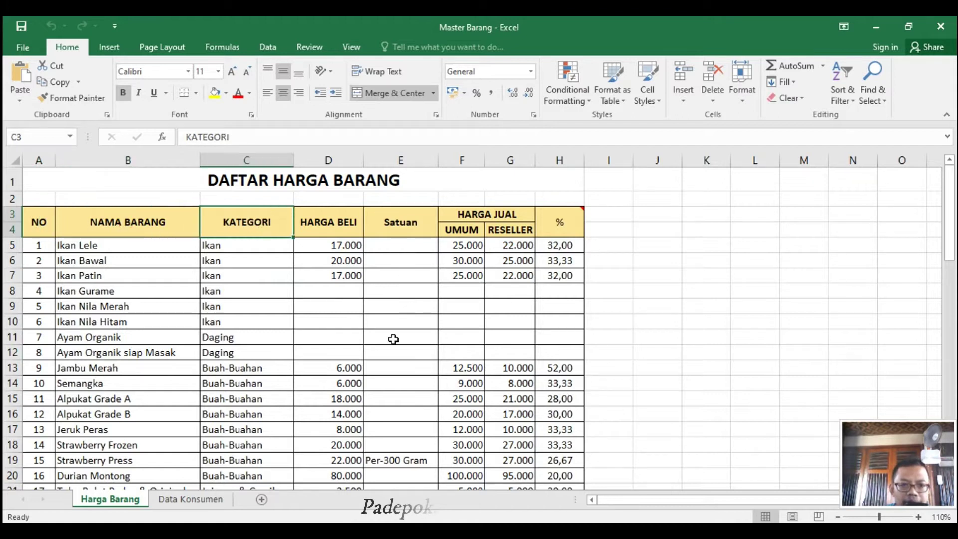
pyautogui.click(347, 233)
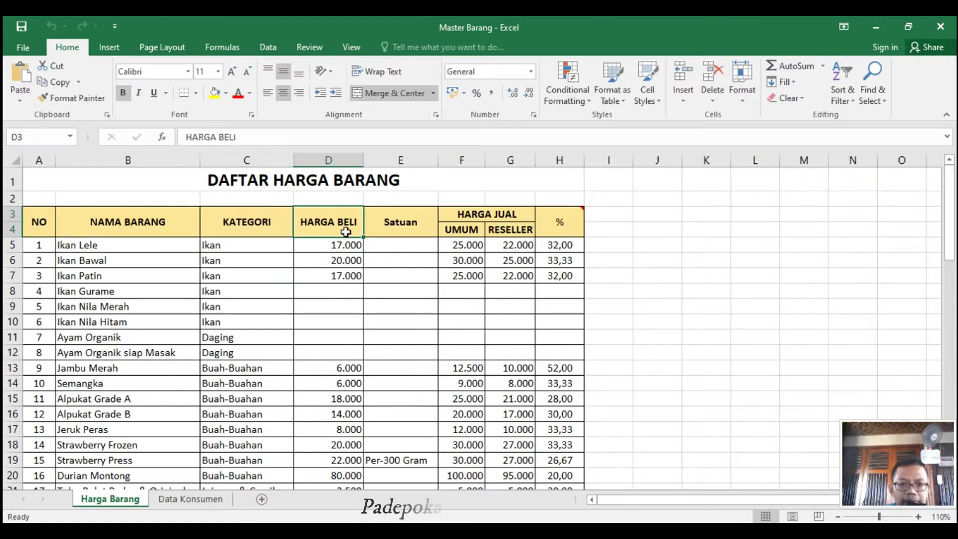
pyautogui.click(402, 227)
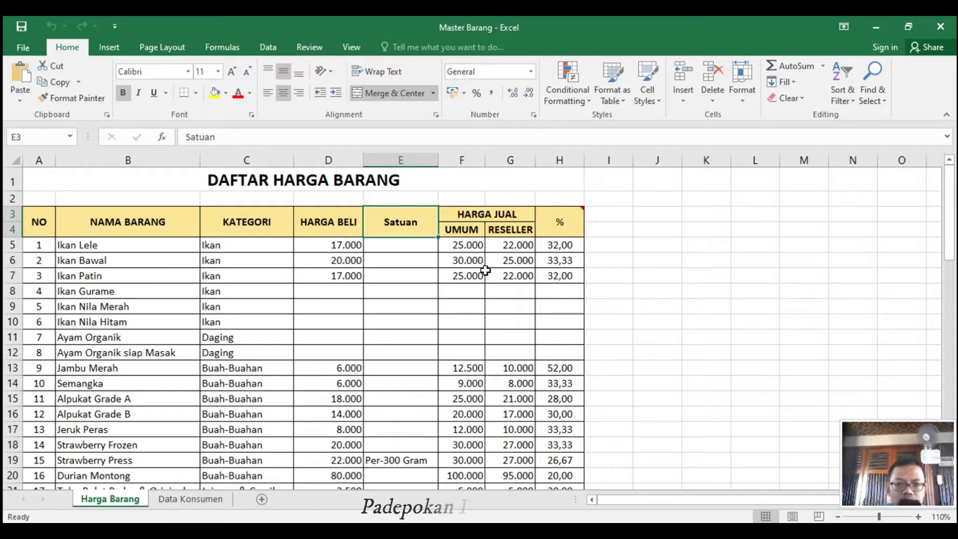
pyautogui.click(468, 244)
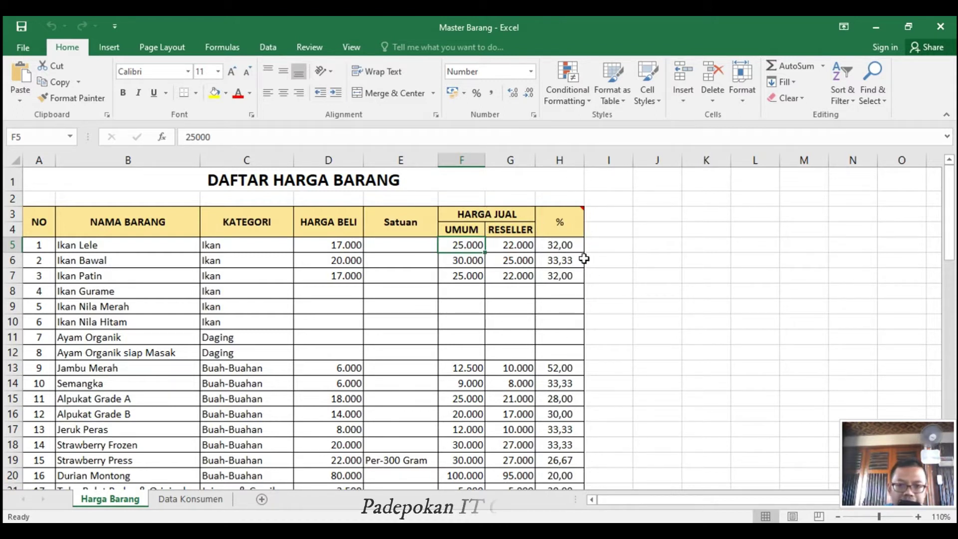
pyautogui.click(562, 243)
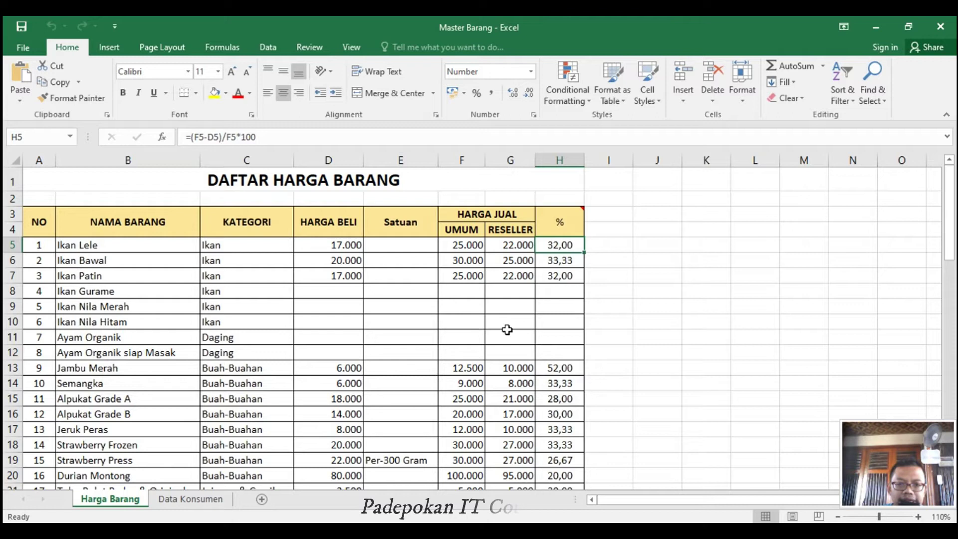
pyautogui.click(678, 288)
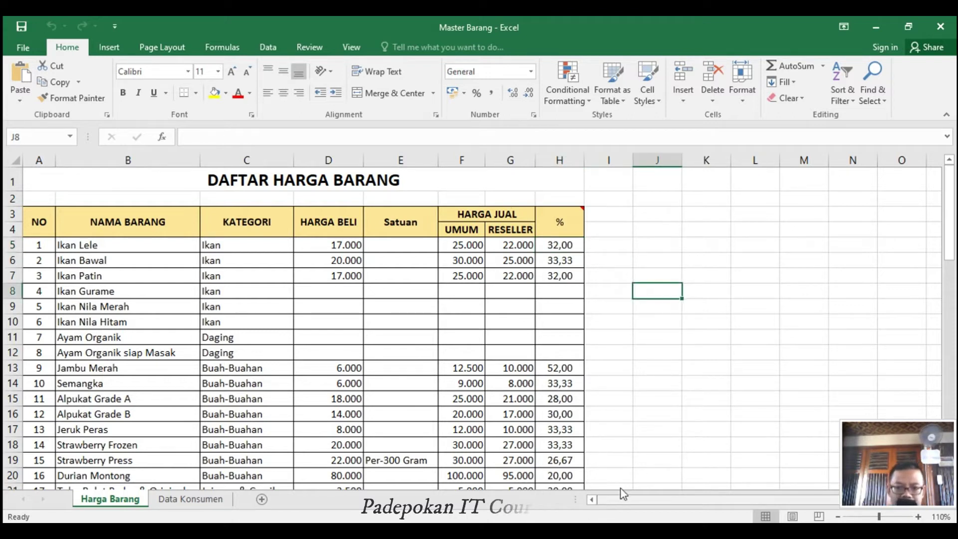
pyautogui.click(751, 260)
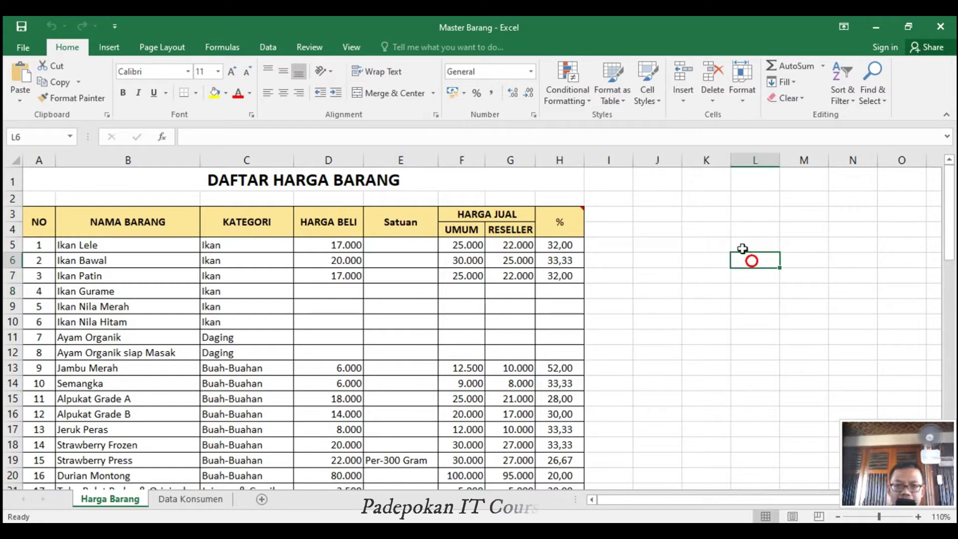
# Enter the title DAFTAR HARGA BARANG in cell K1.
pyautogui.click(656, 180)
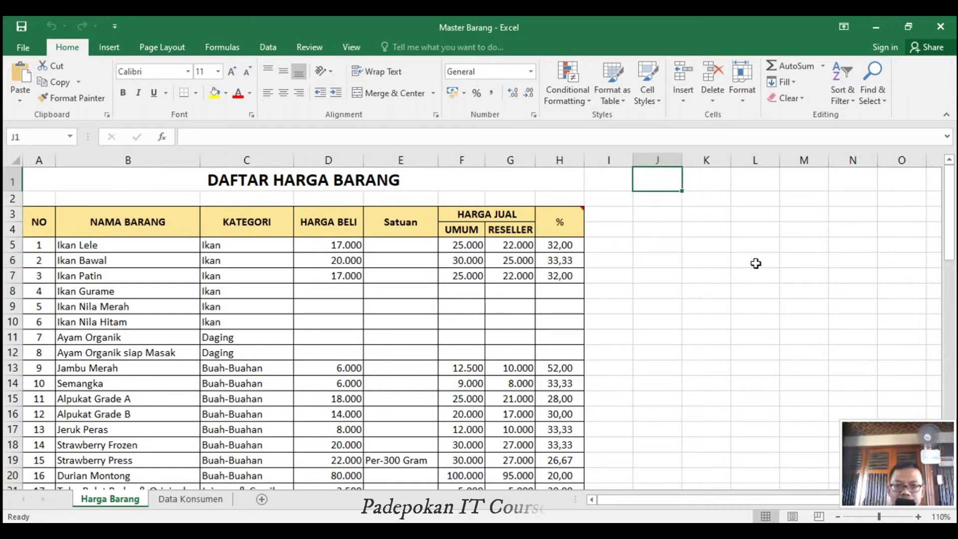
pyautogui.click(281, 172)
pyautogui.click(710, 244)
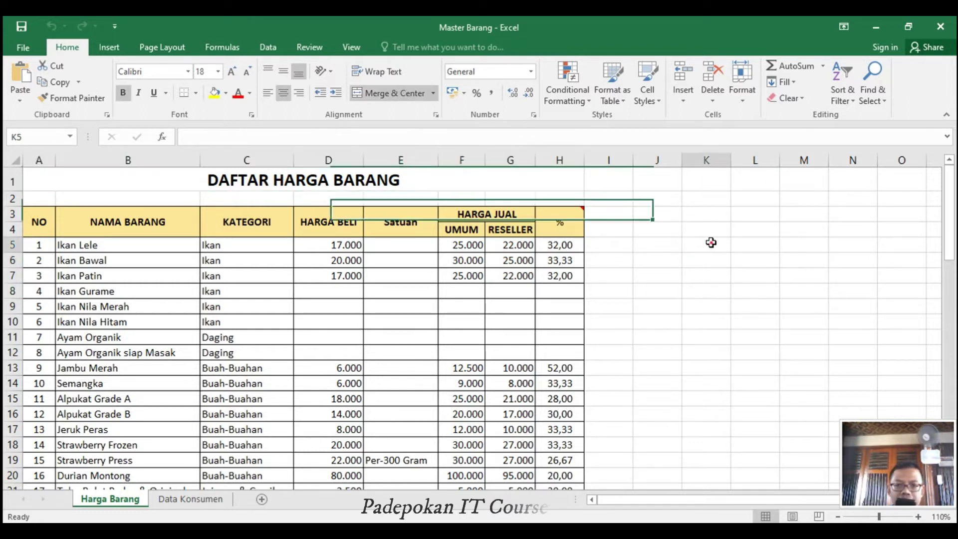
pyautogui.click(703, 183)
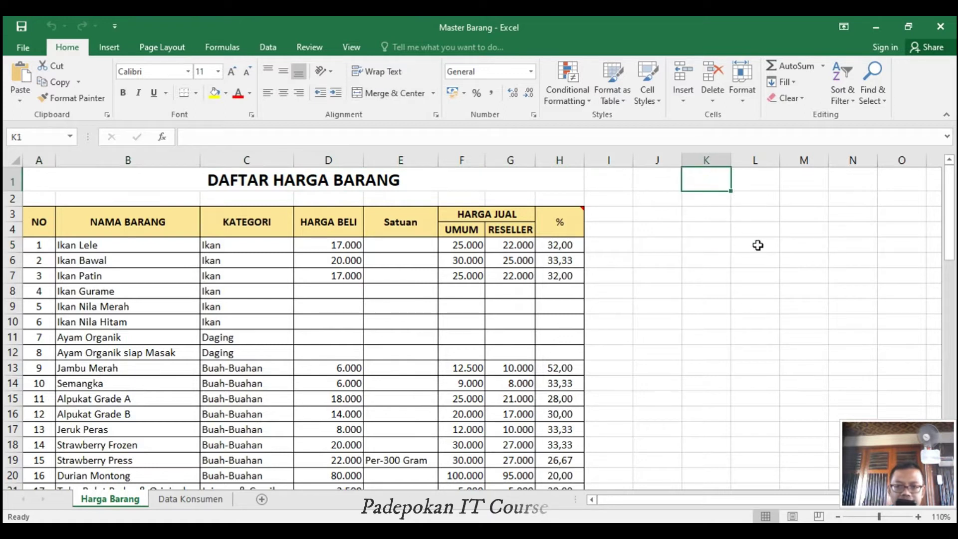
pyautogui.write('DAFTAR HARGA BARANG')
pyautogui.hotkey('ctrl', 'Return')
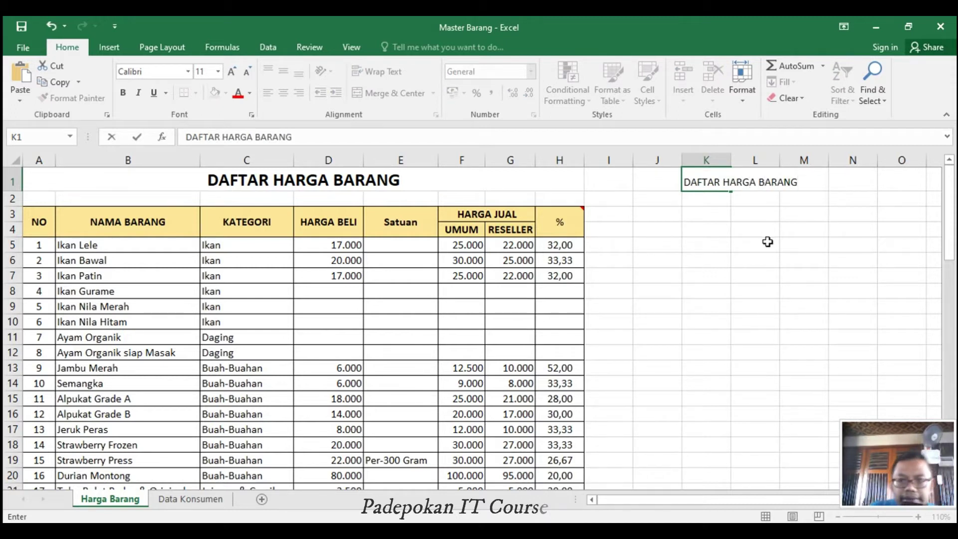
# Add the headers NO and NAMA BARANG in K3:L3 and auto-fit column L.
pyautogui.click(784, 243)
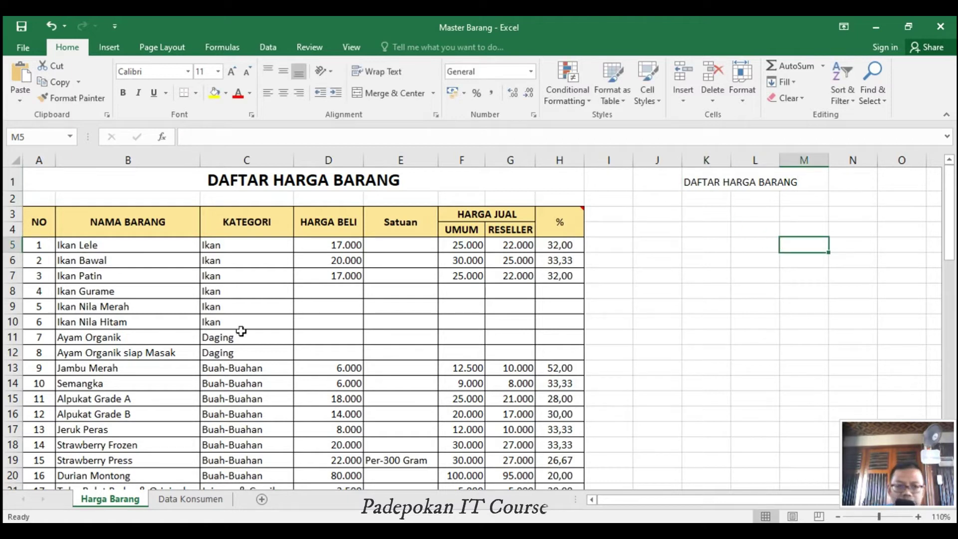
pyautogui.click(699, 216)
pyautogui.write('NO')
pyautogui.press('Tab')
pyautogui.write('NAMA BARANG')
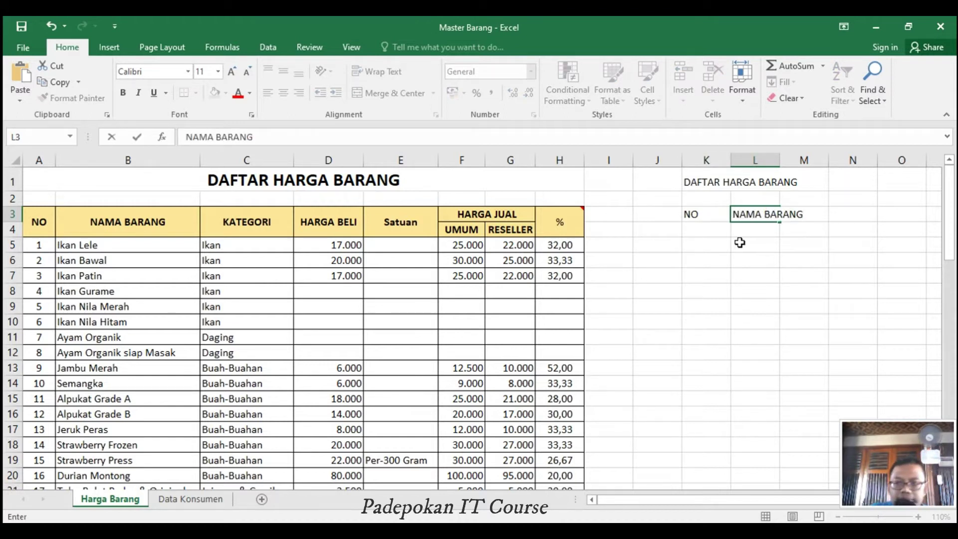
pyautogui.click(874, 246)
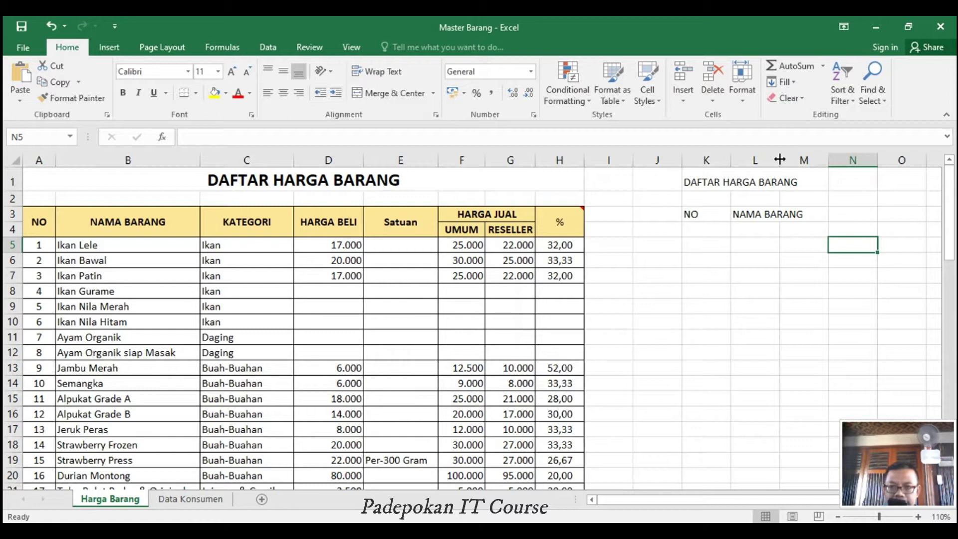
pyautogui.moveTo(779, 159)
pyautogui.mouseDown()
pyautogui.moveTo(823, 166)
pyautogui.moveTo(780, 159)
pyautogui.mouseUp()
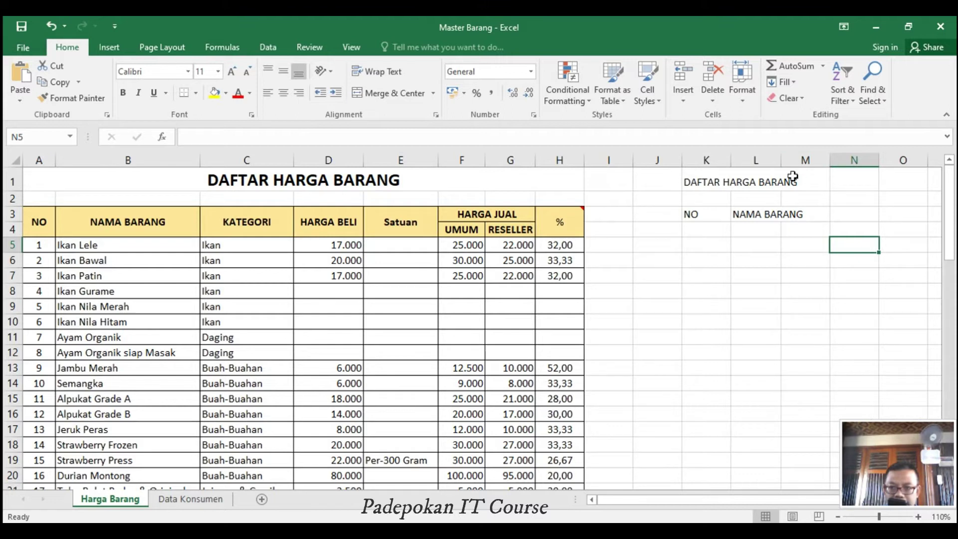
pyautogui.doubleClick(780, 159)
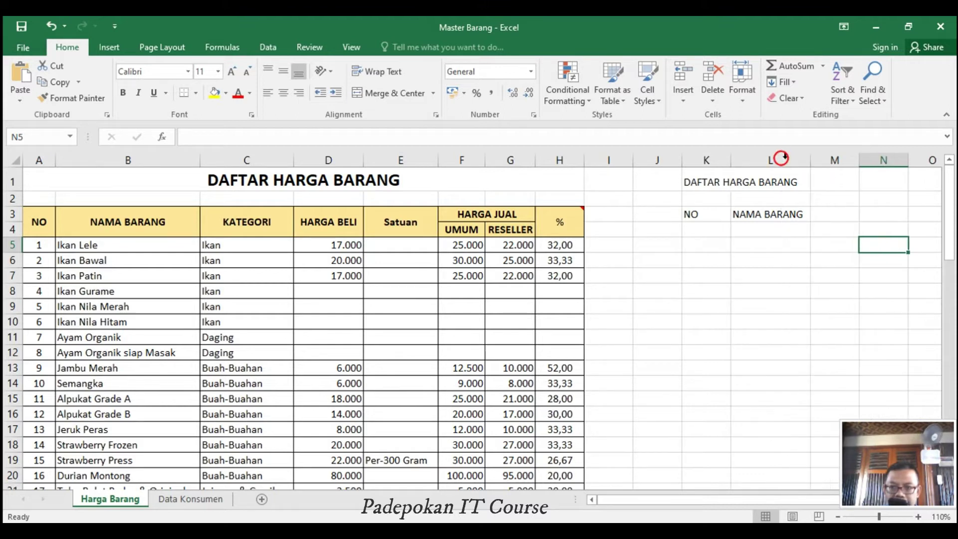
# Add the KATEGORI and HARGA BELI headers in M3:N3 and widen columns M and N.
pyautogui.click(834, 210)
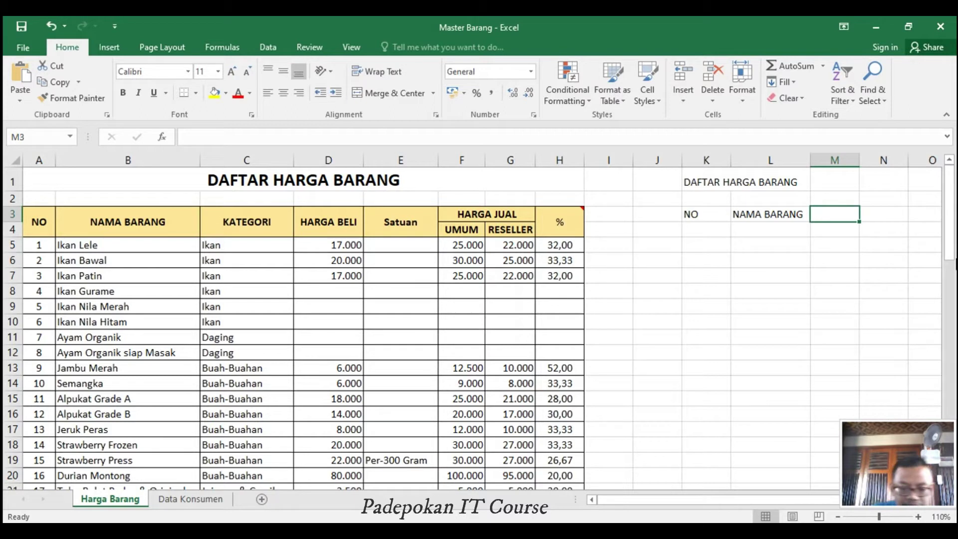
pyautogui.write('KATEGO')
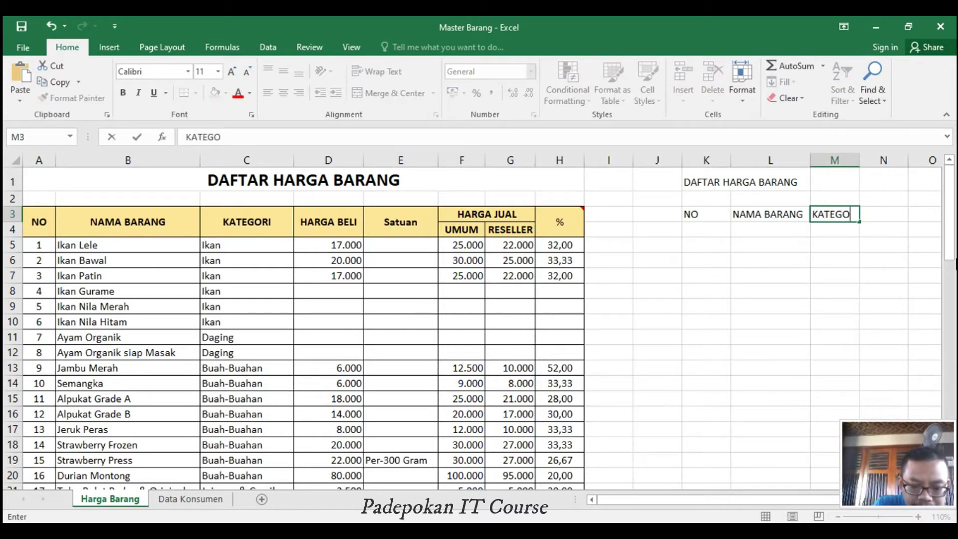
pyautogui.write('RI')
pyautogui.press('Tab')
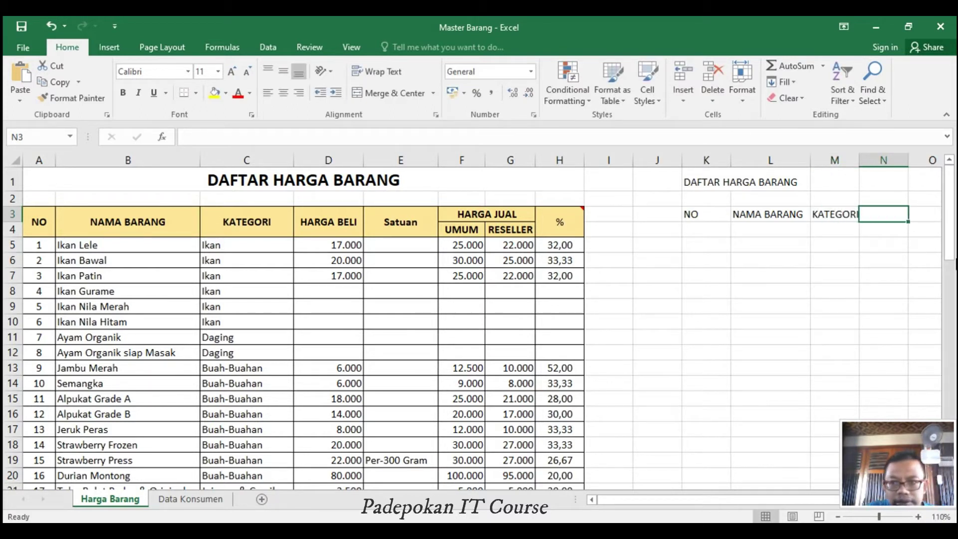
pyautogui.write('HARGA BELI')
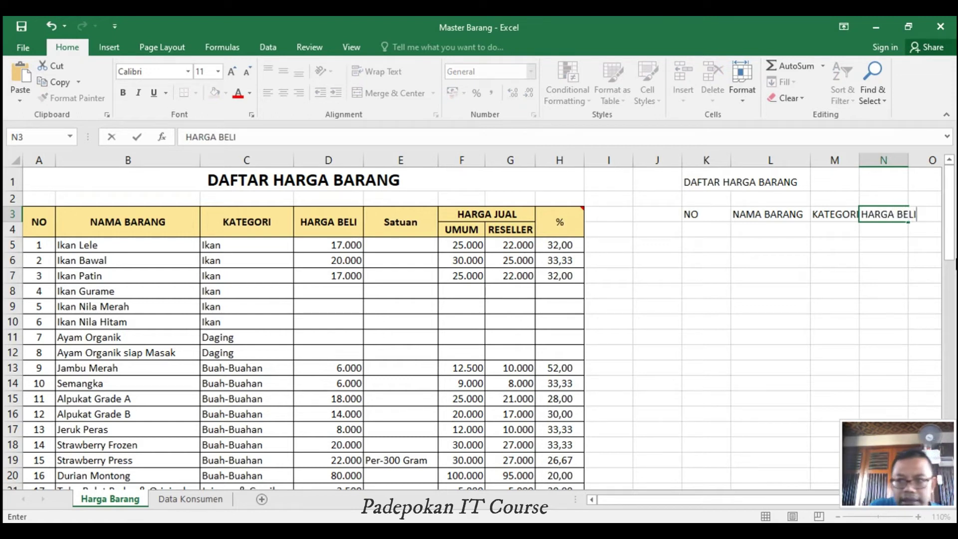
pyautogui.click(884, 310)
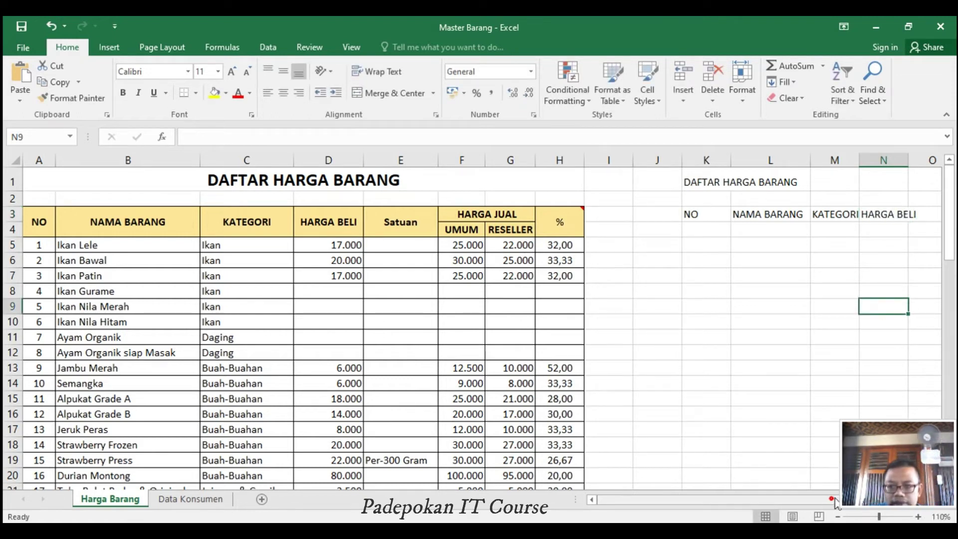
pyautogui.click(832, 499)
pyautogui.moveTo(875, 160); pyautogui.dragTo(900, 159)
pyautogui.moveTo(823, 161); pyautogui.dragTo(837, 161)
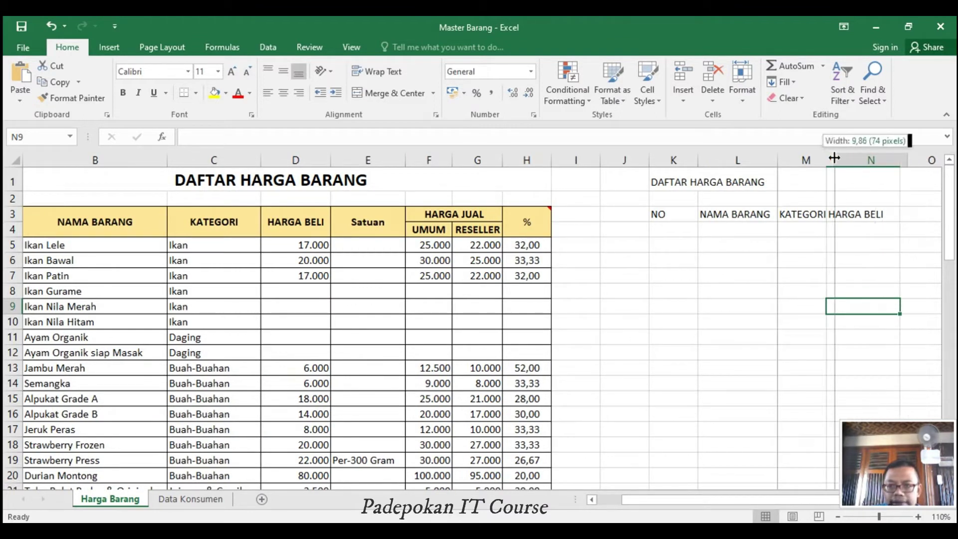
# Add the SATUAN and HARGA JUAL headers in O3:P3 and widen column P.
pyautogui.hscroll(2, 847, 399)
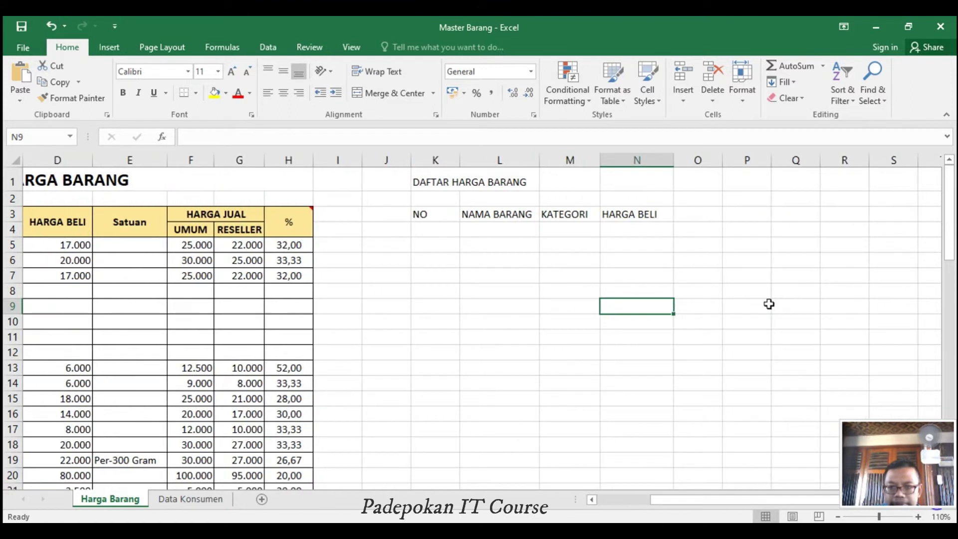
pyautogui.click(698, 213)
pyautogui.write('SATUAN')
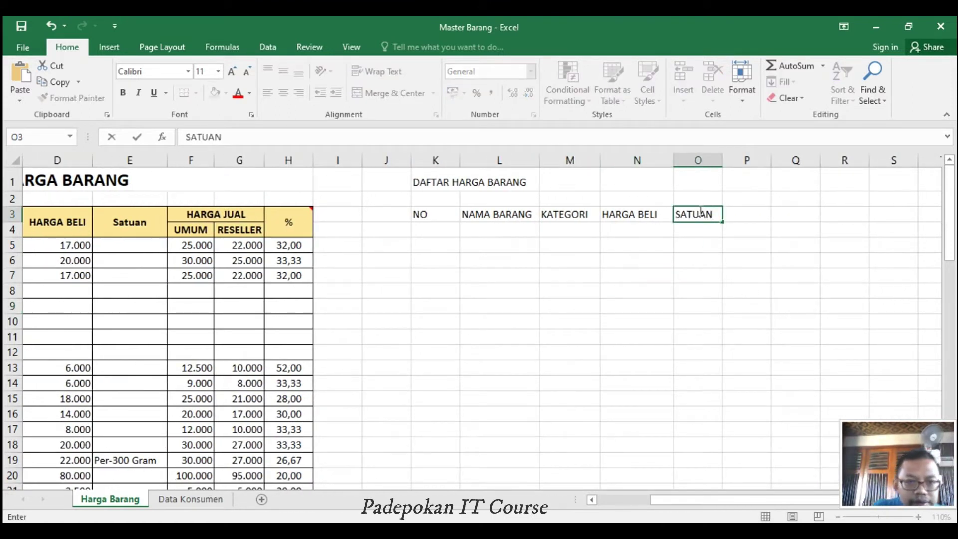
pyautogui.press('Tab')
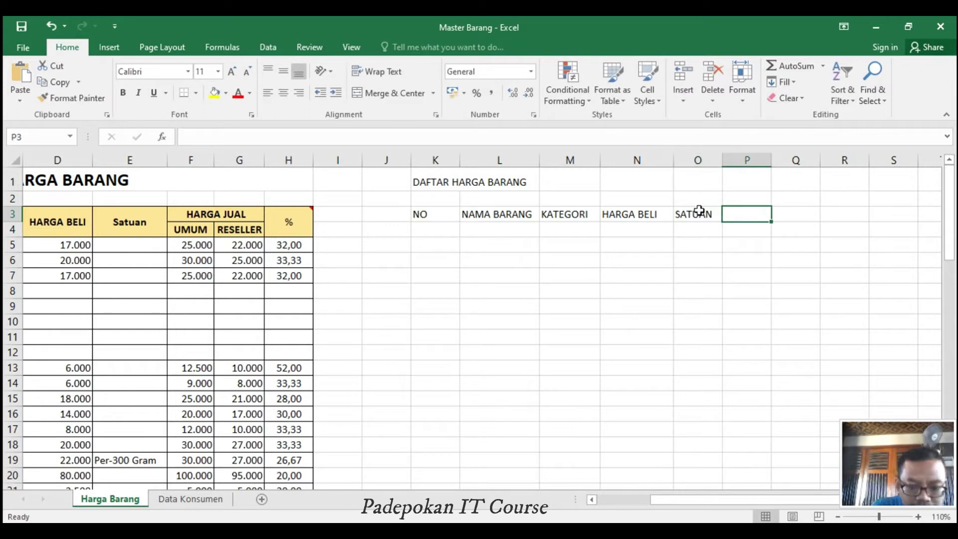
pyautogui.write('HARGA JUAL')
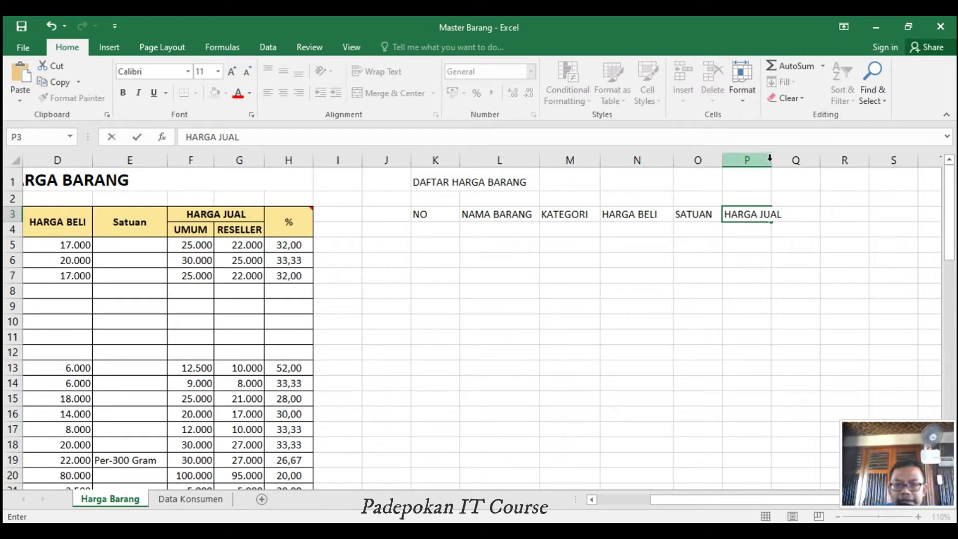
pyautogui.click(763, 159)
pyautogui.click(793, 228)
pyautogui.moveTo(772, 160); pyautogui.dragTo(803, 160)
# Enter the sub-headers UMUM and RESELLER in P4 and Q4.
pyautogui.click(745, 232)
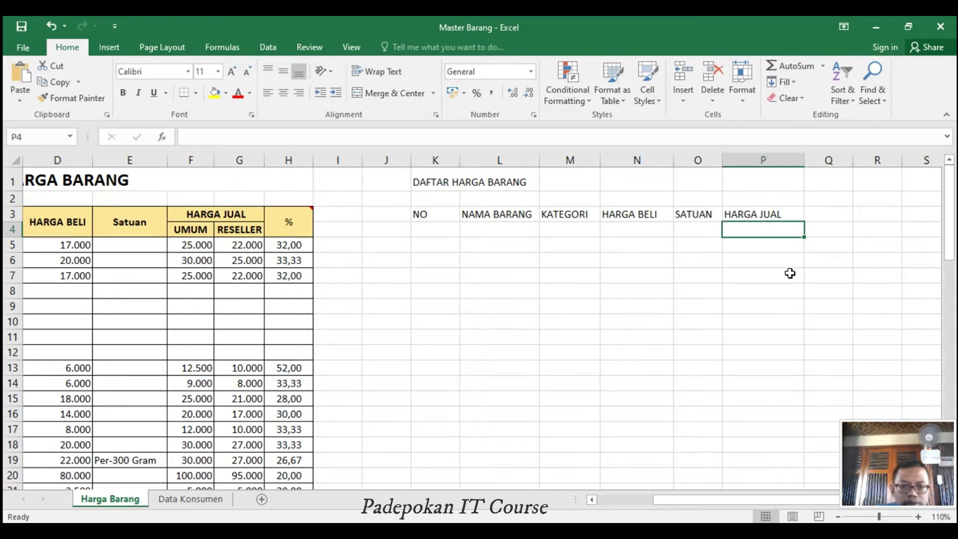
pyautogui.write('UMUM')
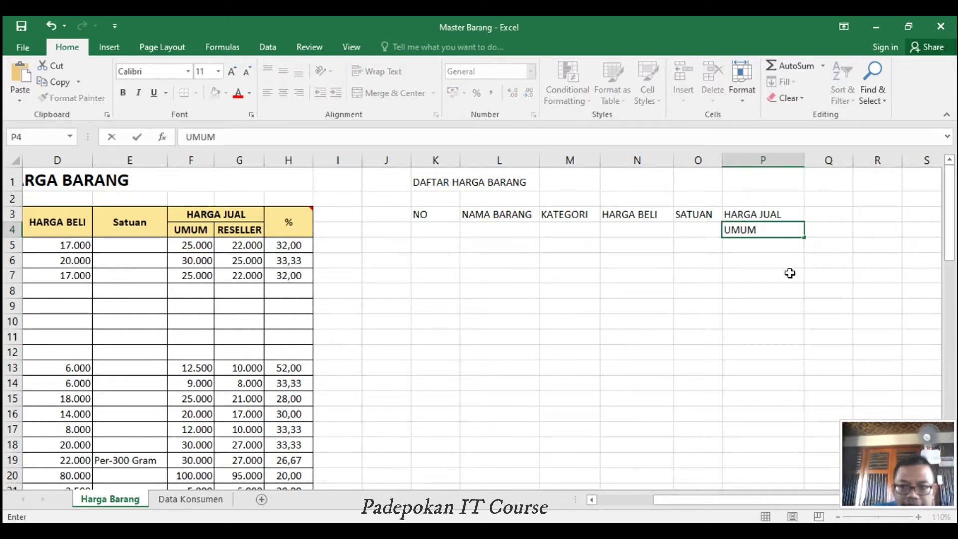
pyautogui.press('Tab')
pyautogui.write('RESELLER')
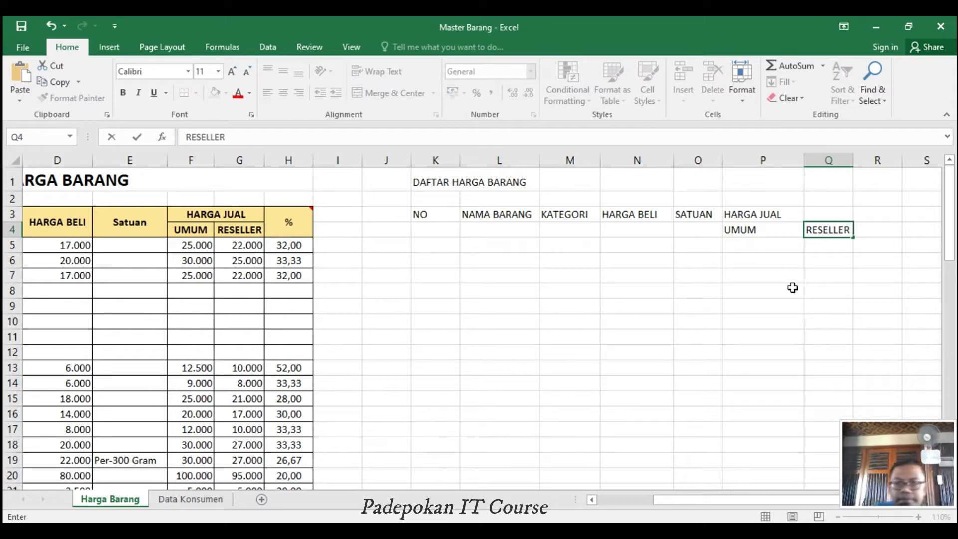
pyautogui.click(873, 273)
# Enter KEUNTUNGAN in R3 and % in R4, then widen column R.
pyautogui.click(893, 214)
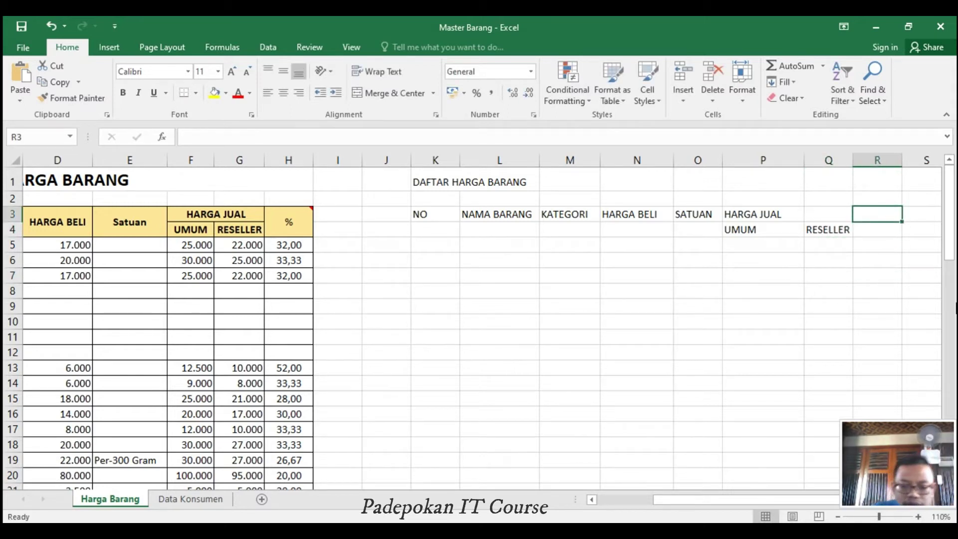
pyautogui.write('KEUNTUNGAN')
pyautogui.press('Return')
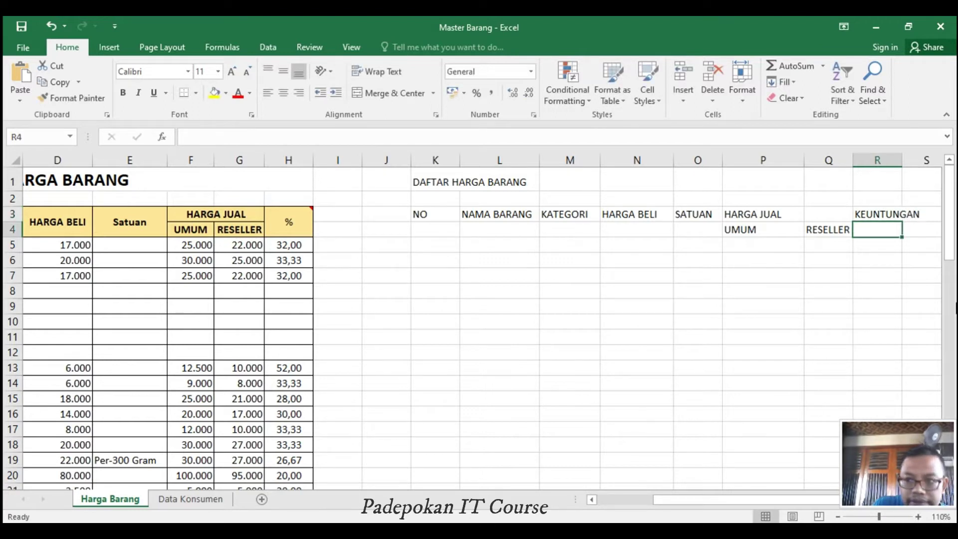
pyautogui.write('%')
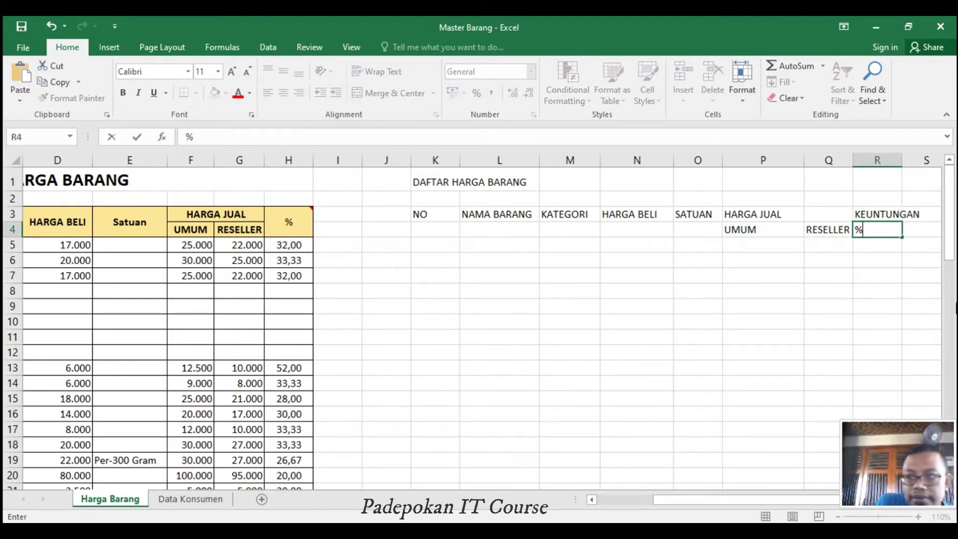
pyautogui.press('Return')
pyautogui.moveTo(902, 161); pyautogui.dragTo(937, 166)
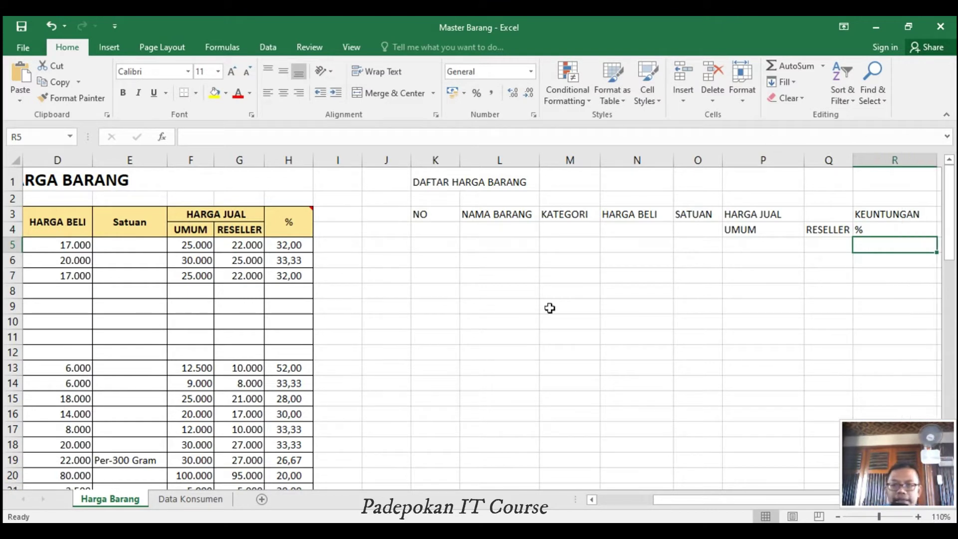
pyautogui.moveTo(434, 217); pyautogui.dragTo(435, 228)
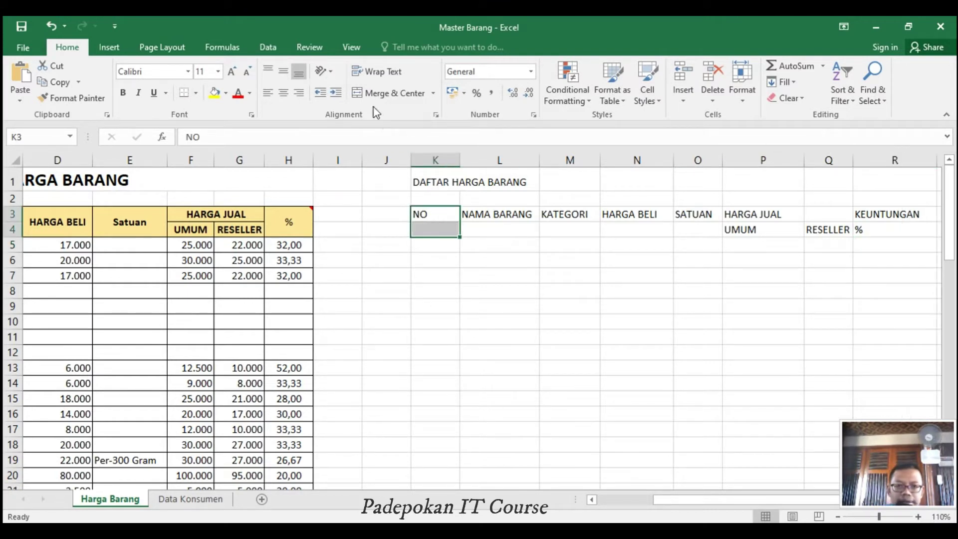
# Merge and centre NO, NAMA BARANG, KATEGORI, HARGA BELI and SATUAN across rows 3–4.
pyautogui.click(388, 93)
pyautogui.moveTo(493, 216); pyautogui.dragTo(493, 228)
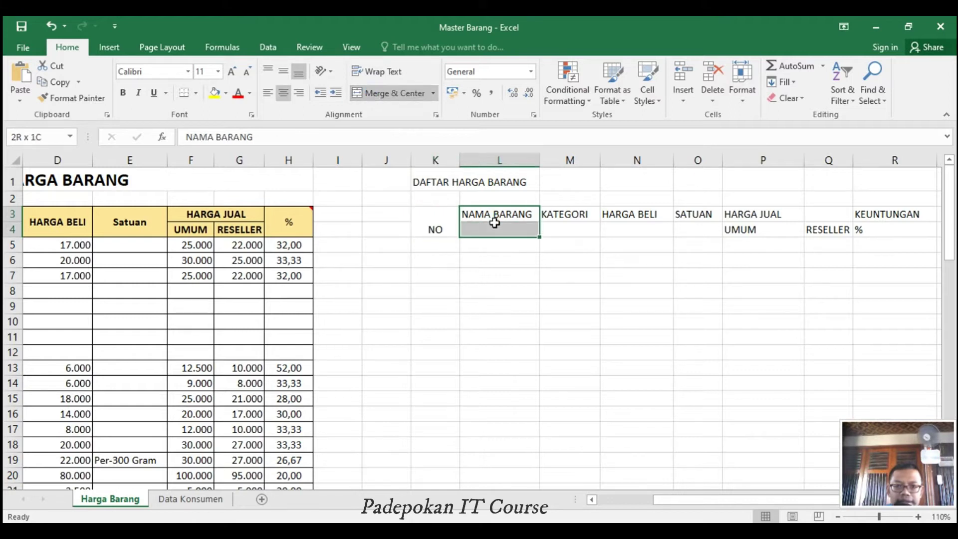
pyautogui.click(391, 92)
pyautogui.click(562, 215)
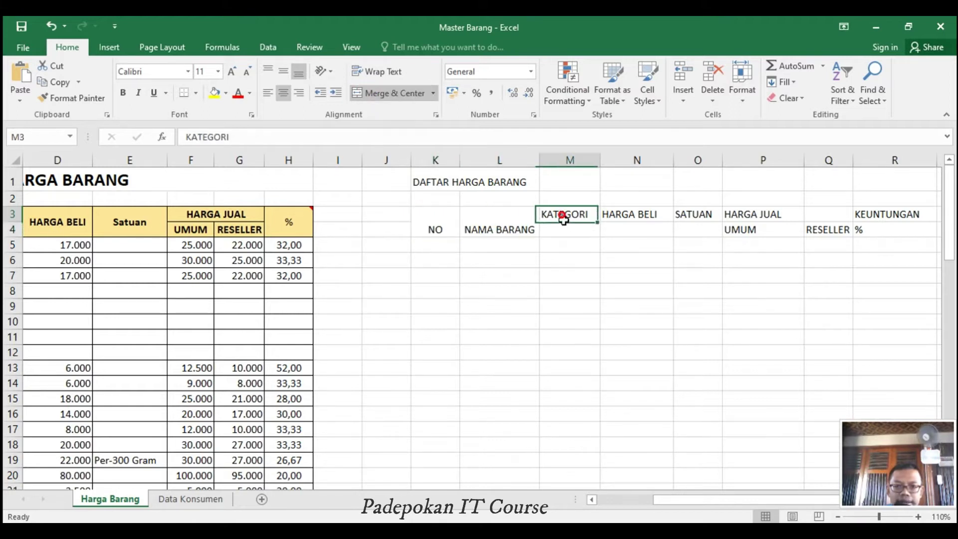
pyautogui.click(391, 93)
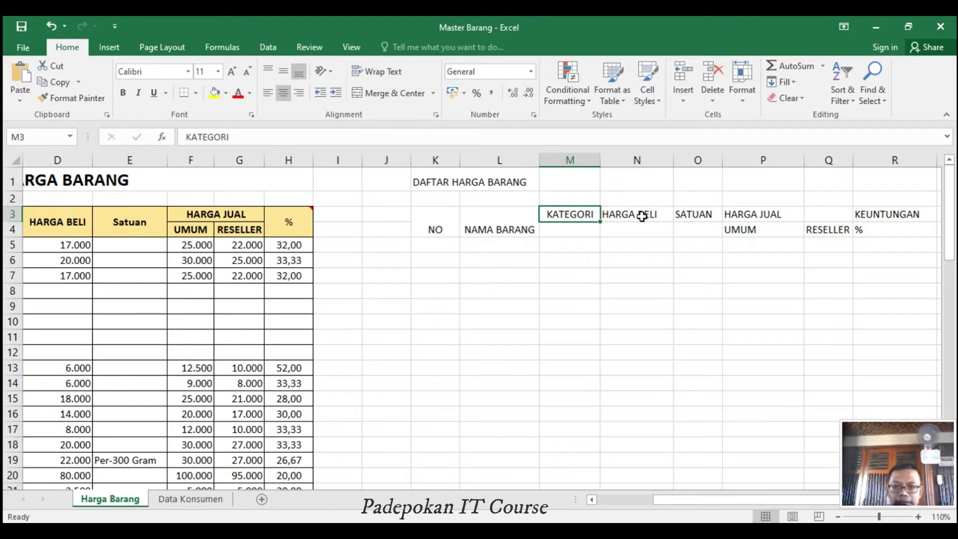
pyautogui.moveTo(569, 210); pyautogui.dragTo(568, 226)
pyautogui.click(383, 93)
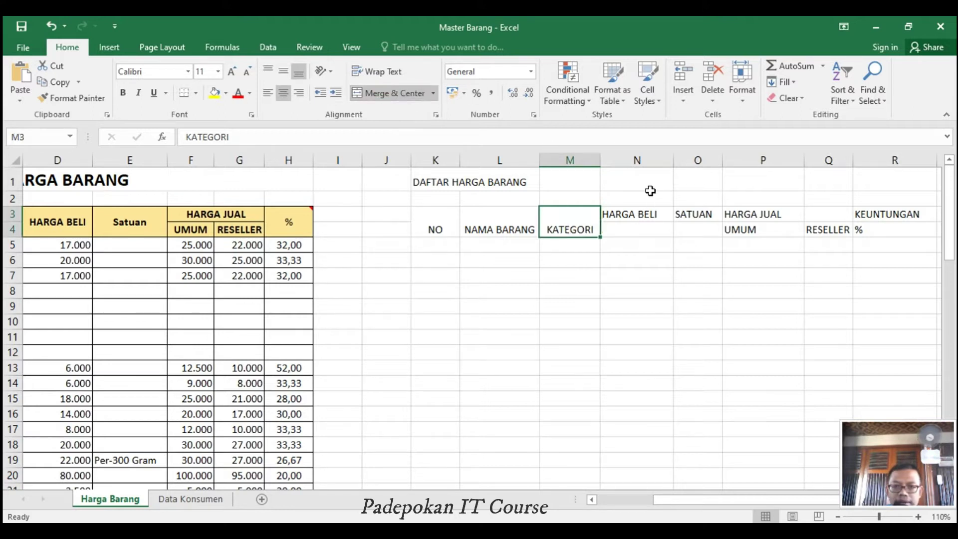
pyautogui.moveTo(641, 210); pyautogui.dragTo(640, 227)
pyautogui.click(394, 93)
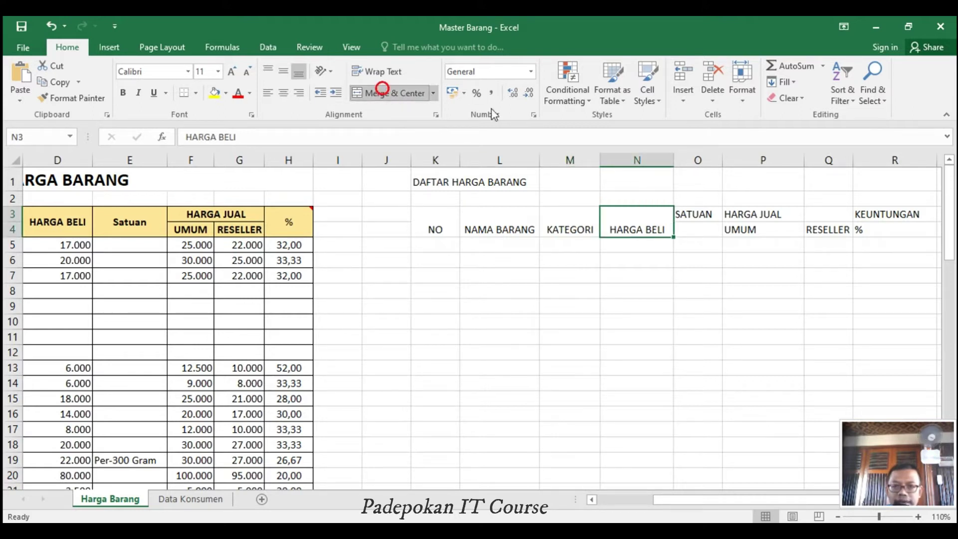
pyautogui.moveTo(692, 210); pyautogui.dragTo(694, 229)
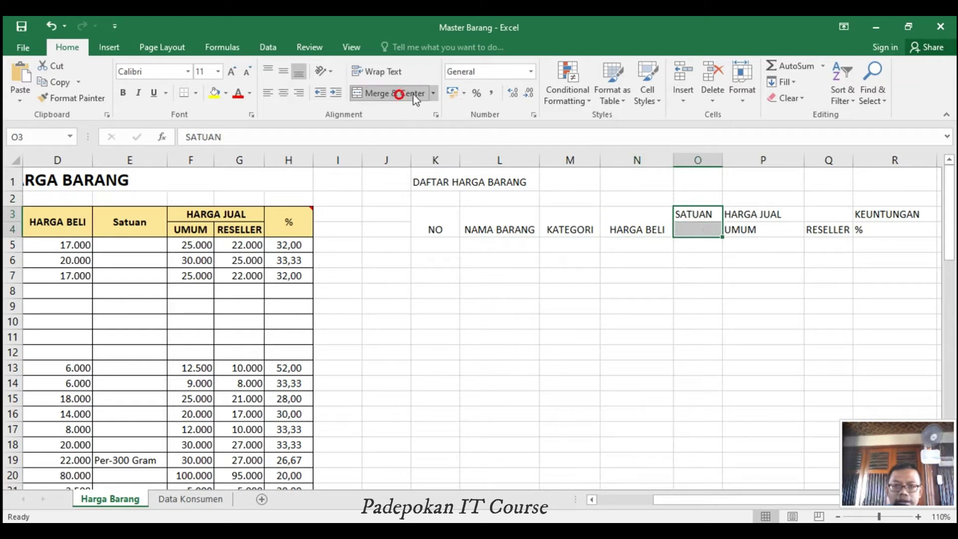
pyautogui.click(394, 92)
# Centre KEUNTUNGAN and % in column R, and merge HARGA JUAL across P3:Q3.
pyautogui.moveTo(768, 209); pyautogui.dragTo(808, 214)
pyautogui.click(391, 93)
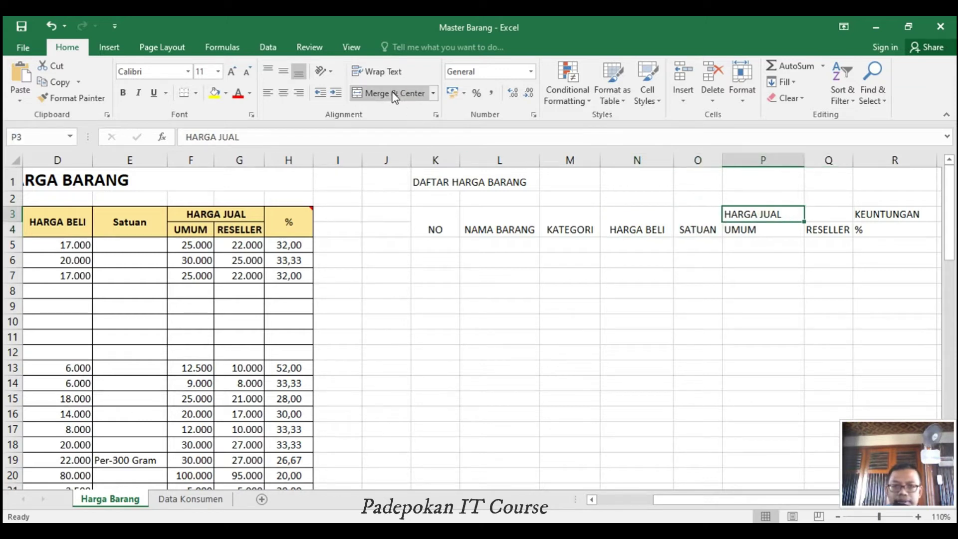
pyautogui.moveTo(891, 216); pyautogui.dragTo(896, 223)
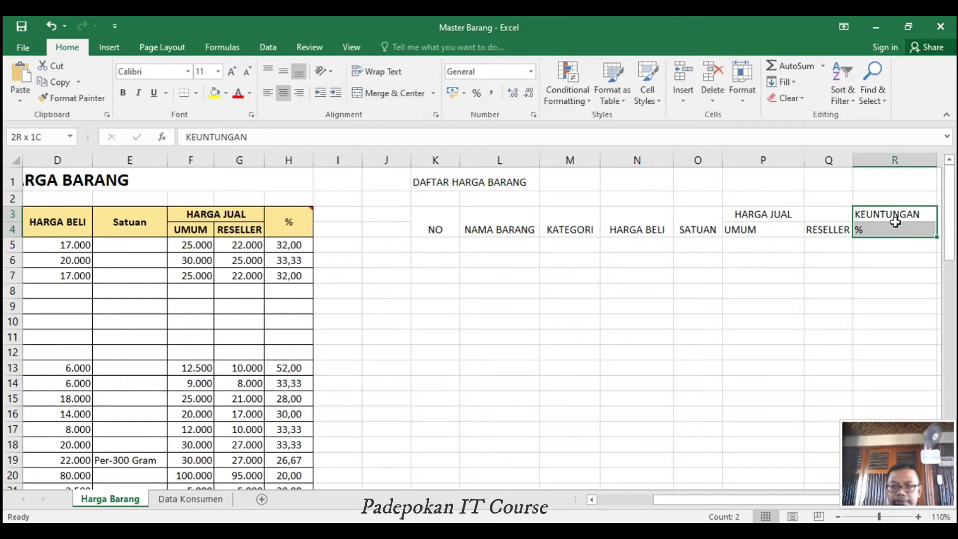
pyautogui.click(283, 93)
pyautogui.click(753, 289)
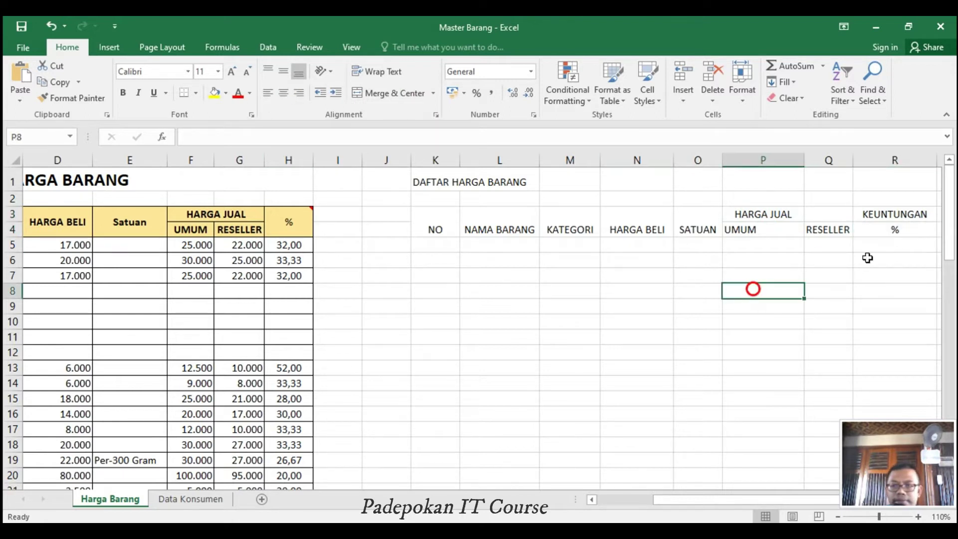
pyautogui.moveTo(781, 214); pyautogui.dragTo(822, 213)
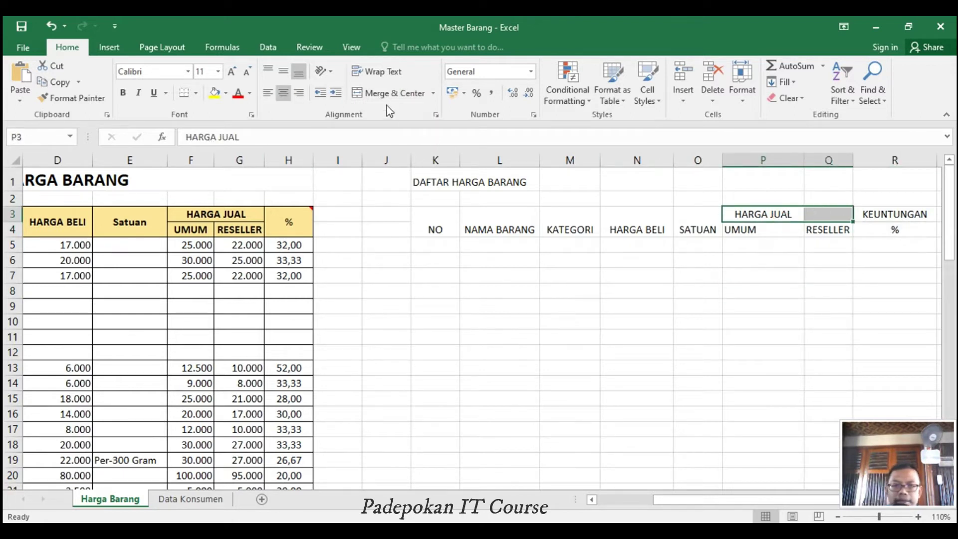
pyautogui.click(379, 93)
pyautogui.click(695, 286)
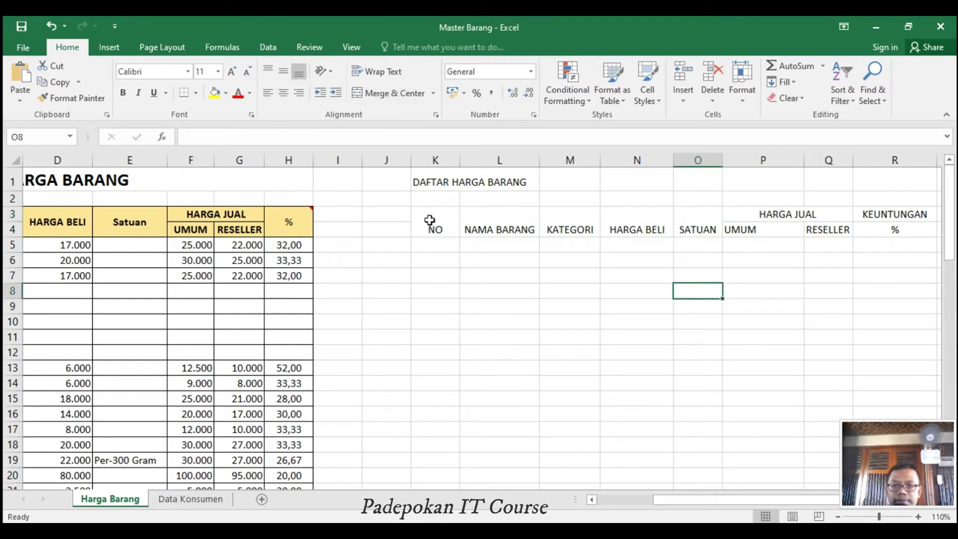
pyautogui.click(435, 244)
# Enter 1 and 2 in K5:K6 and fill the series down to 15 in K19.
pyautogui.write('1')
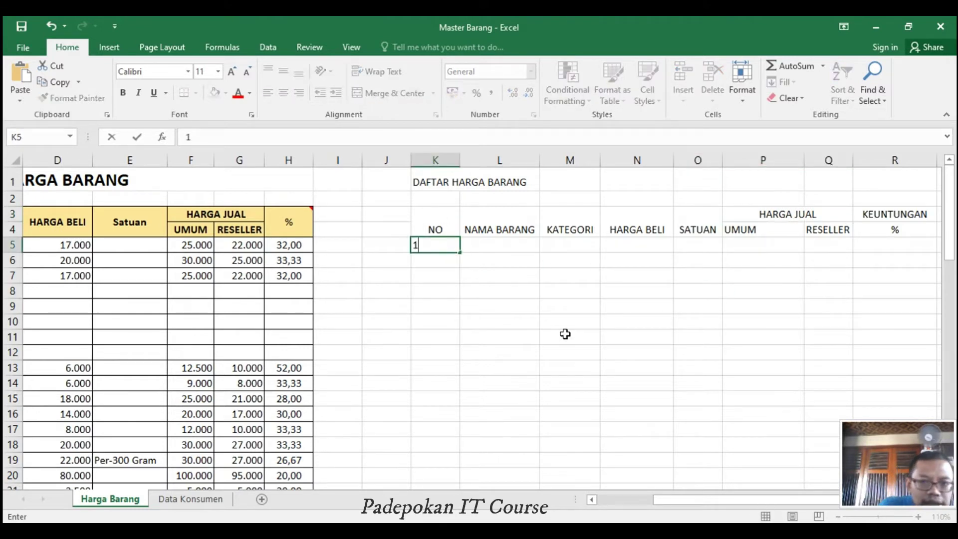
pyautogui.press('Return')
pyautogui.write('2')
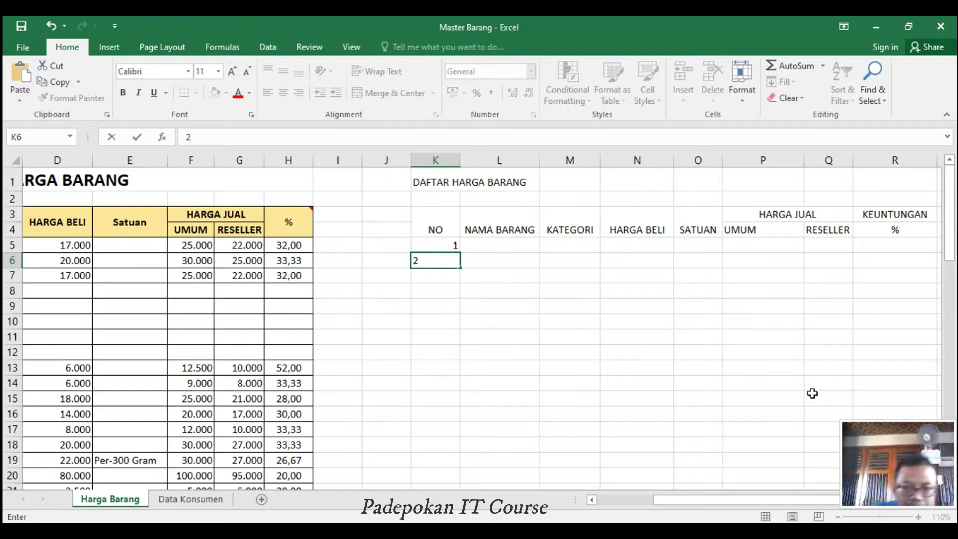
pyautogui.click(627, 337)
pyautogui.moveTo(446, 247); pyautogui.dragTo(458, 399)
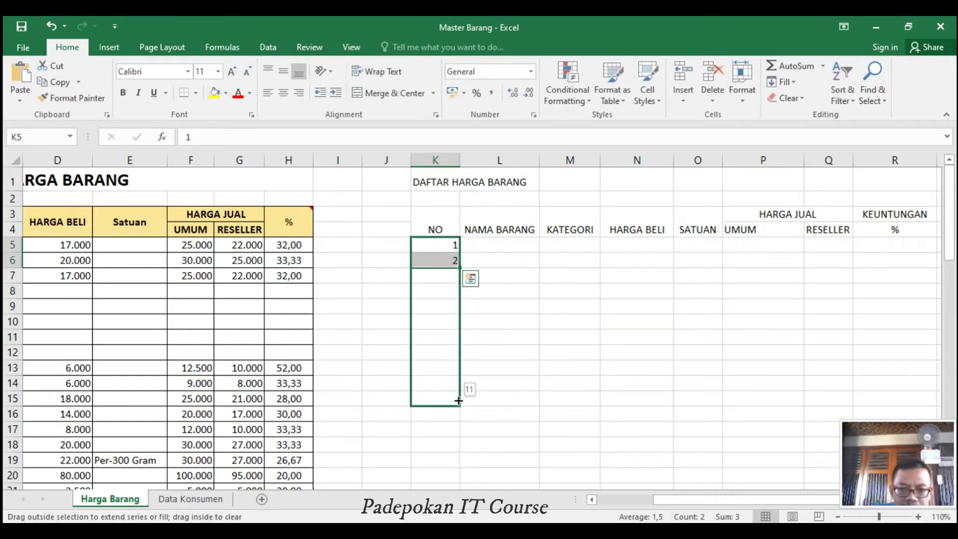
pyautogui.moveTo(458, 400); pyautogui.dragTo(453, 460)
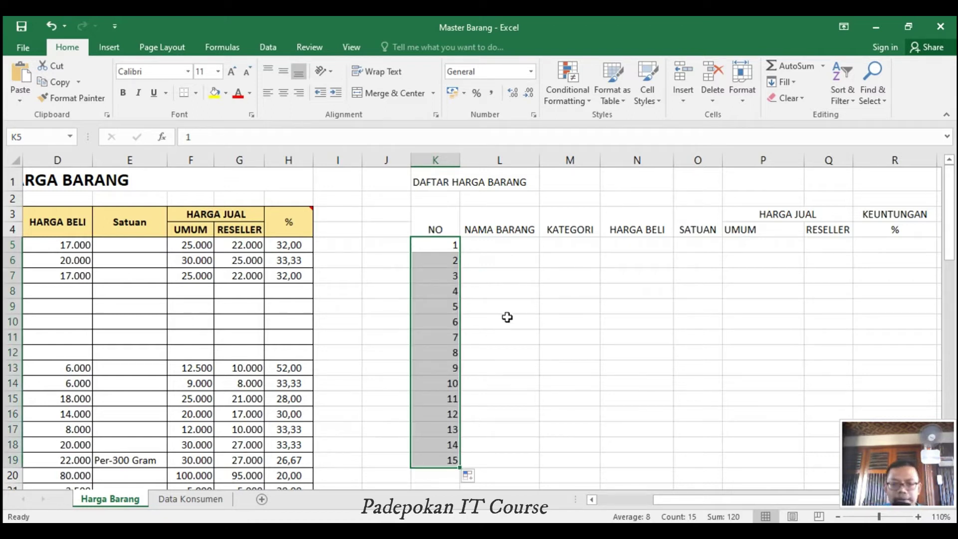
pyautogui.click(448, 243)
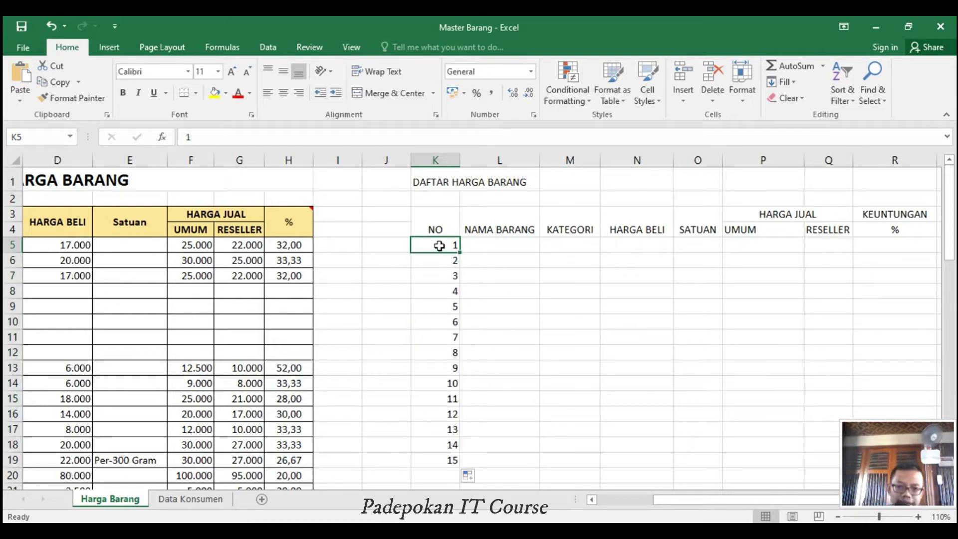
pyautogui.click(449, 260)
# Apply All Borders to the new table range K3:R19.
pyautogui.moveTo(452, 247); pyautogui.dragTo(457, 465)
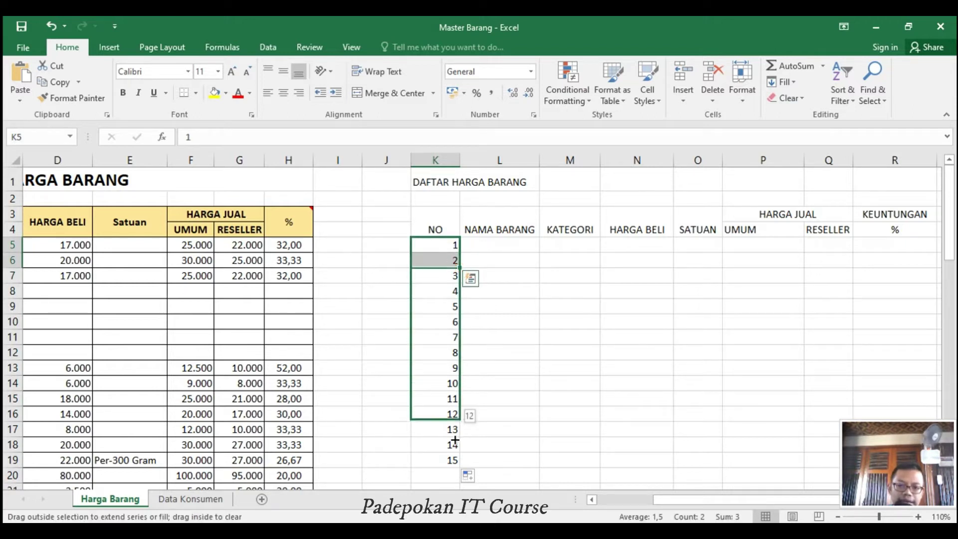
pyautogui.click(542, 355)
pyautogui.moveTo(429, 216)
pyautogui.mouseDown()
pyautogui.moveTo(822, 291)
pyautogui.moveTo(898, 444)
pyautogui.mouseUp()
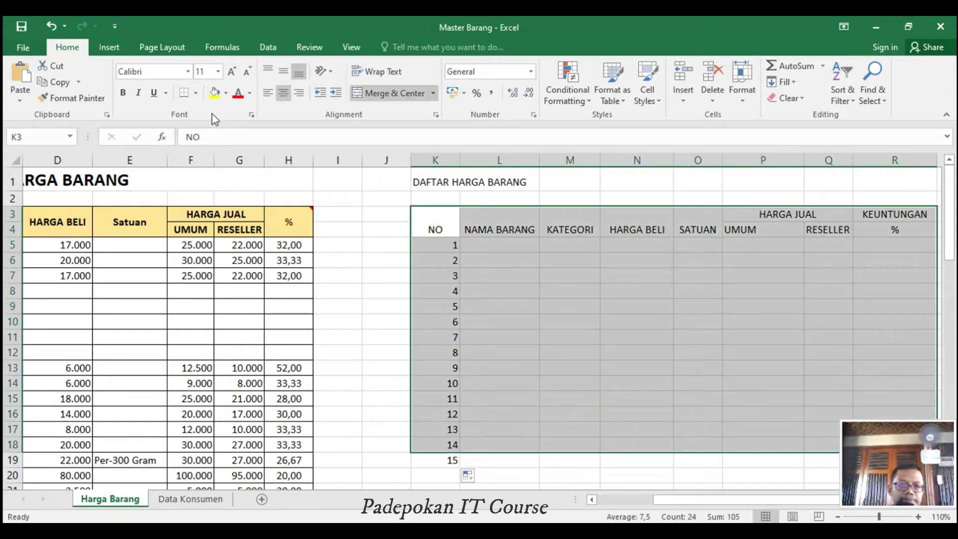
pyautogui.click(402, 282)
pyautogui.moveTo(438, 216)
pyautogui.mouseDown()
pyautogui.moveTo(810, 448)
pyautogui.moveTo(893, 460)
pyautogui.mouseUp()
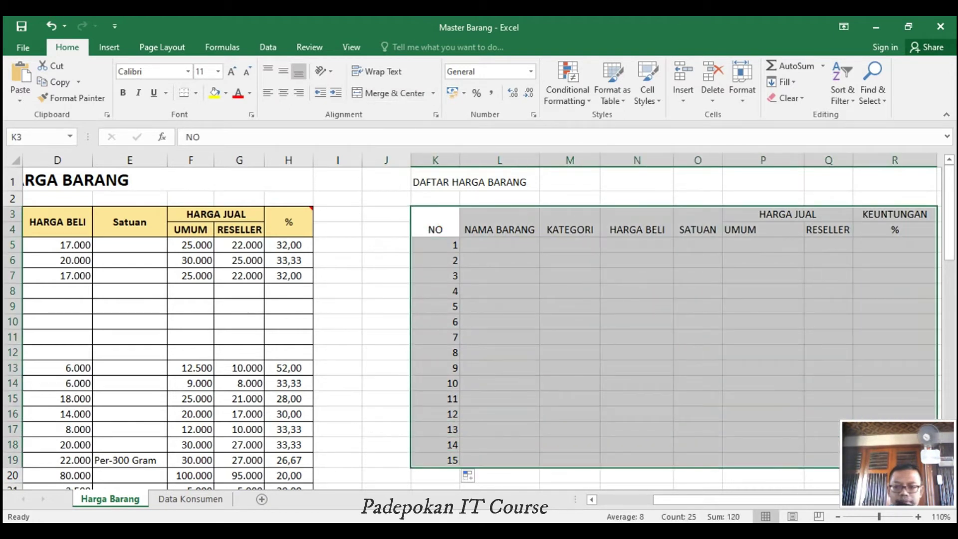
pyautogui.click(836, 516)
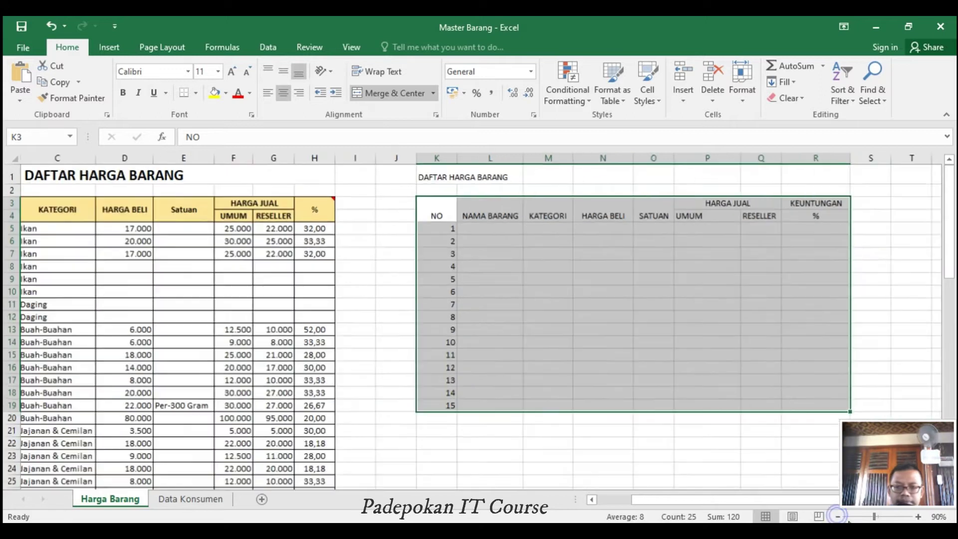
pyautogui.click(194, 94)
pyautogui.click(218, 215)
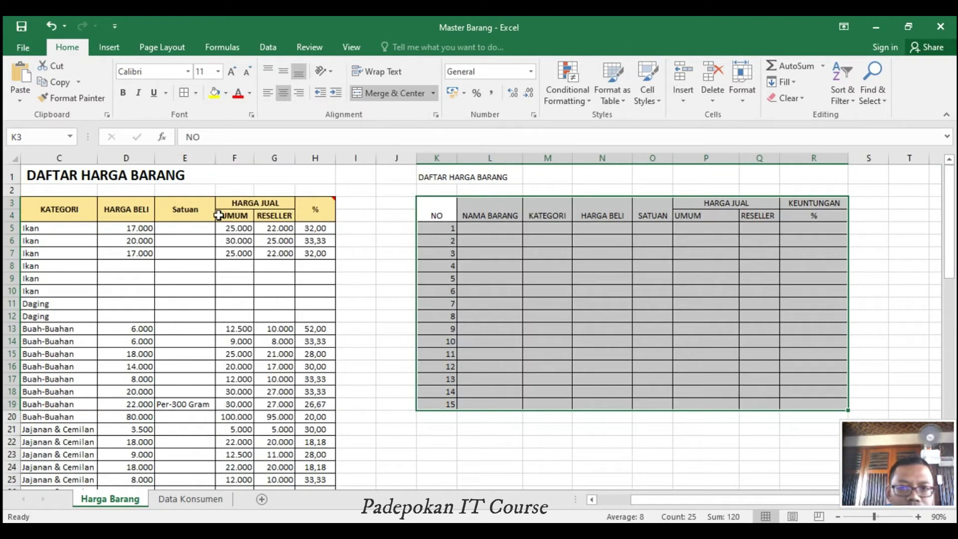
# Centre the table contents, vertically centre the header cells, and restore 100% zoom.
pyautogui.click(284, 93)
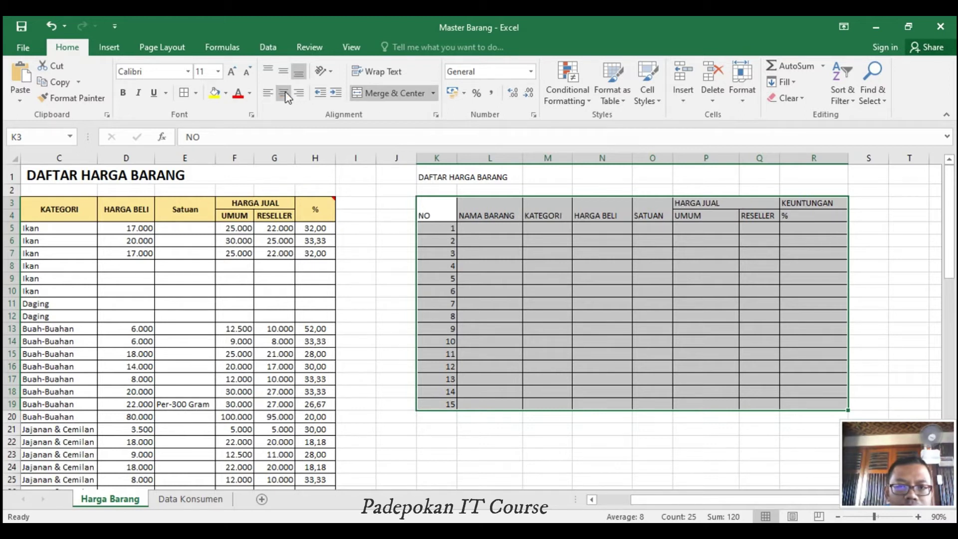
pyautogui.click(286, 94)
pyautogui.click(577, 317)
pyautogui.moveTo(439, 214)
pyautogui.mouseDown()
pyautogui.moveTo(651, 193)
pyautogui.moveTo(652, 208)
pyautogui.mouseUp()
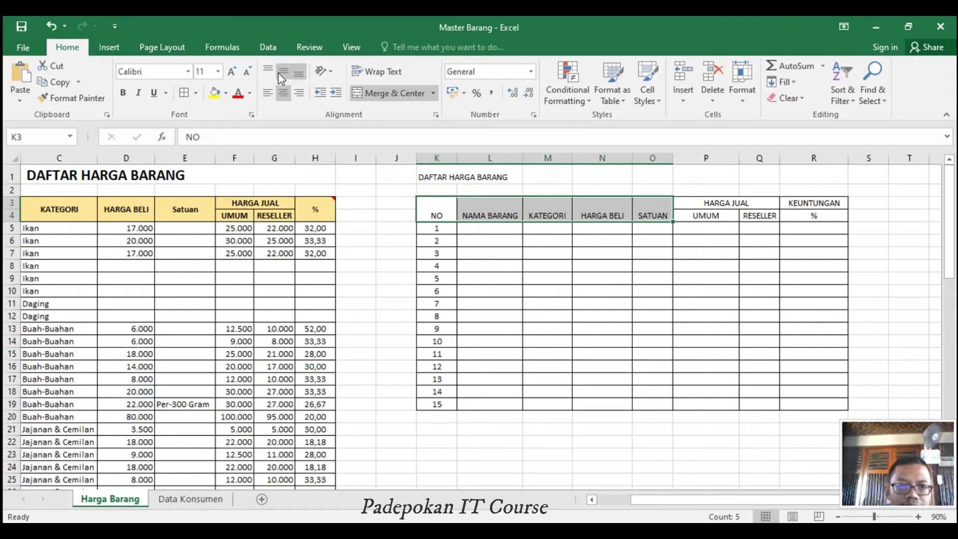
pyautogui.click(282, 72)
pyautogui.click(806, 269)
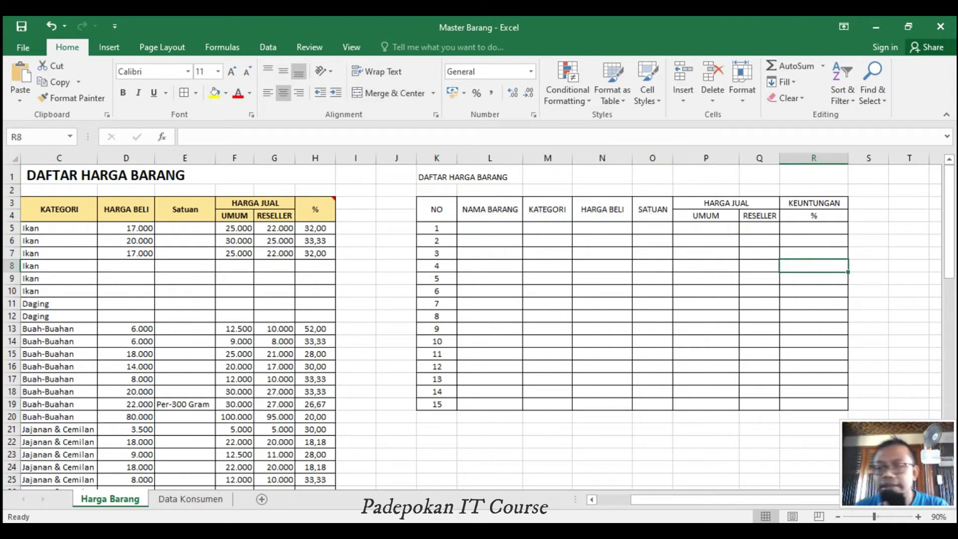
pyautogui.click(918, 517)
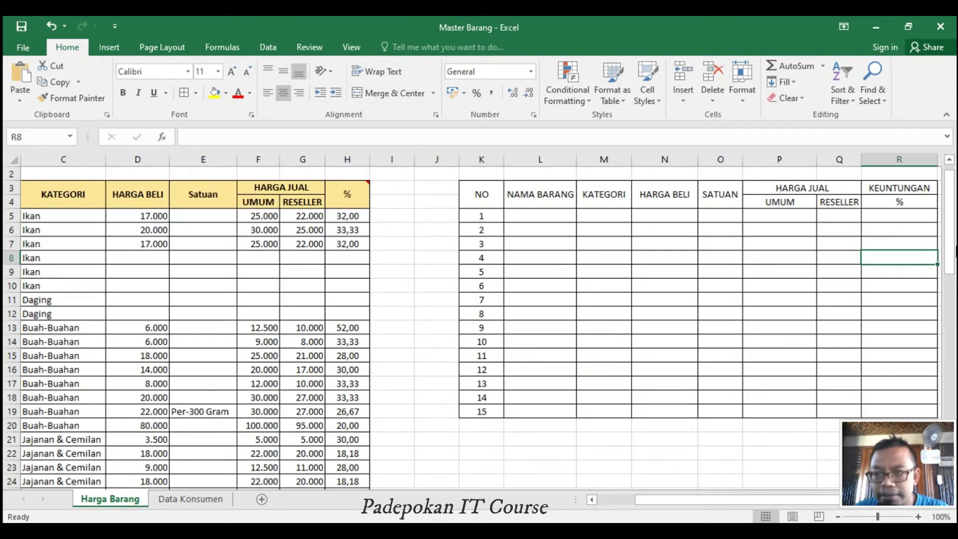
# Copy the first three items' names, categories and prices from B5:D7.
pyautogui.moveTo(950, 239); pyautogui.dragTo(950, 229)
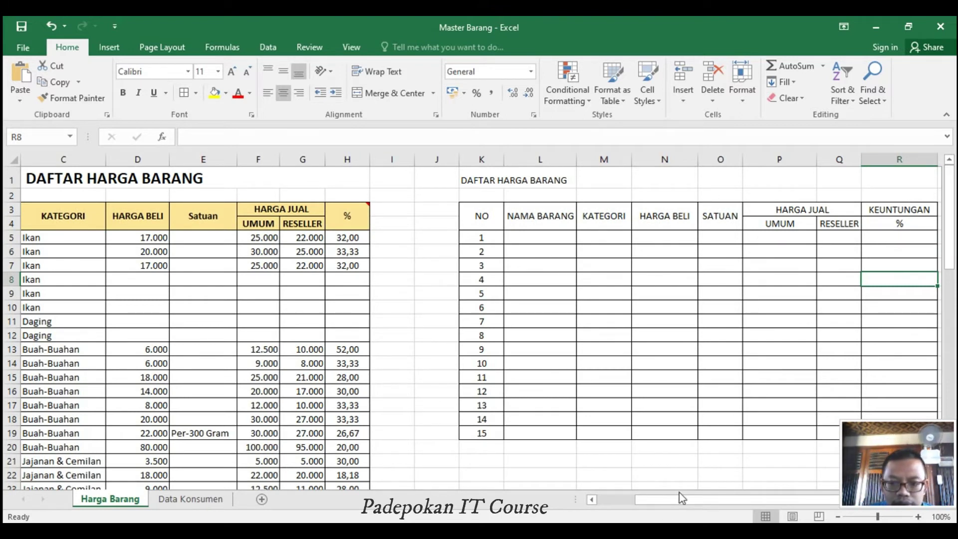
pyautogui.moveTo(682, 497); pyautogui.dragTo(660, 508)
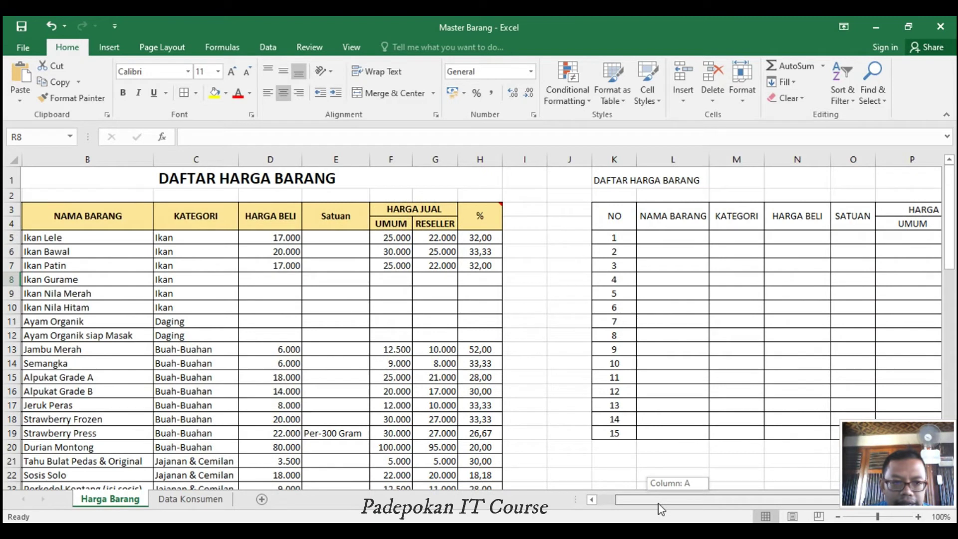
pyautogui.moveTo(657, 504); pyautogui.dragTo(654, 504)
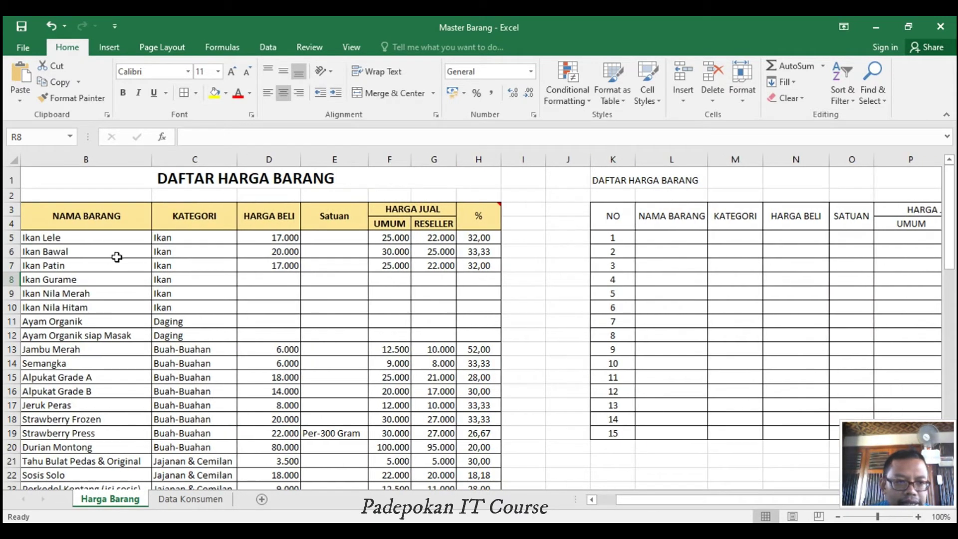
pyautogui.moveTo(84, 237); pyautogui.dragTo(287, 233)
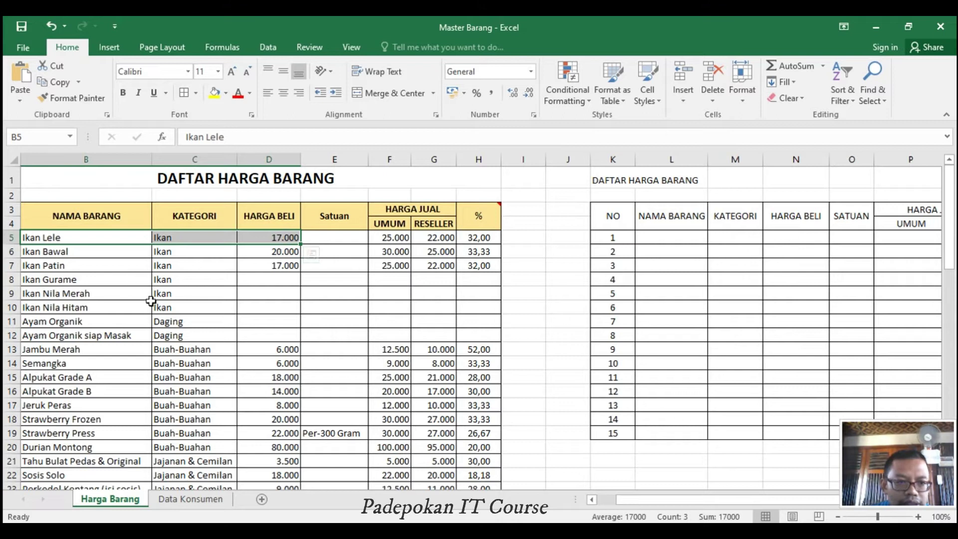
pyautogui.click(219, 344)
pyautogui.moveTo(85, 238); pyautogui.dragTo(294, 263)
pyautogui.hotkey('ctrl', 'c')
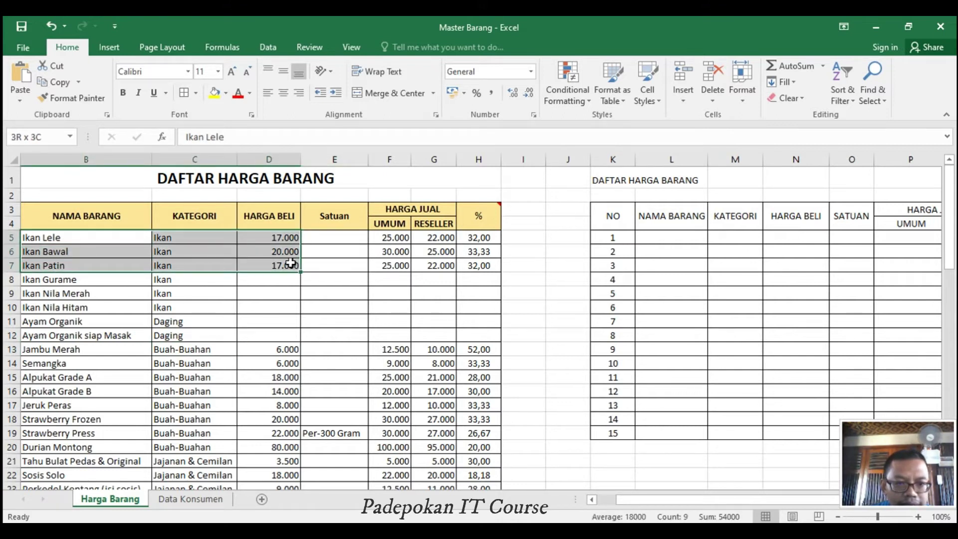
pyautogui.rightClick(281, 252)
pyautogui.click(321, 250)
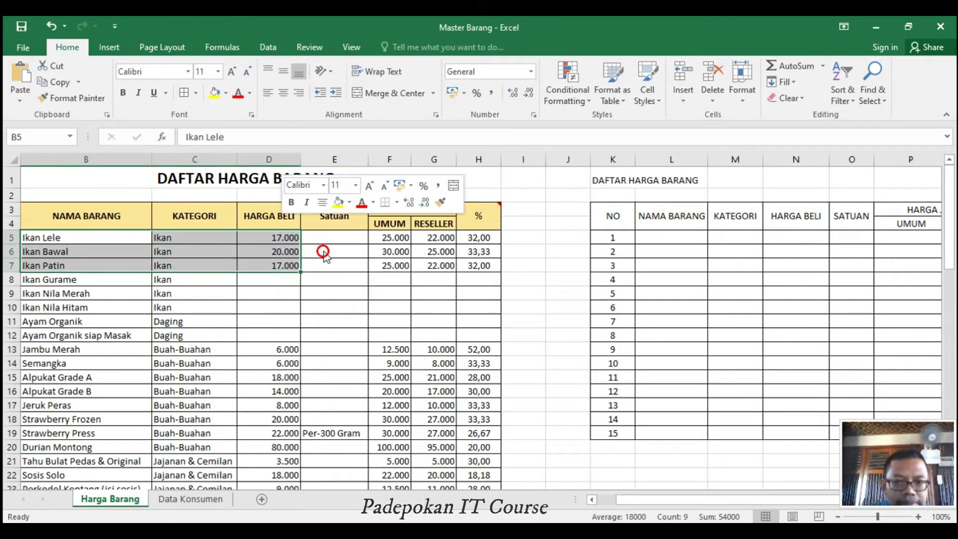
# Paste Ikan Lele, Ikan Bawal and Ikan Patin into the new table starting at L5.
pyautogui.click(663, 238)
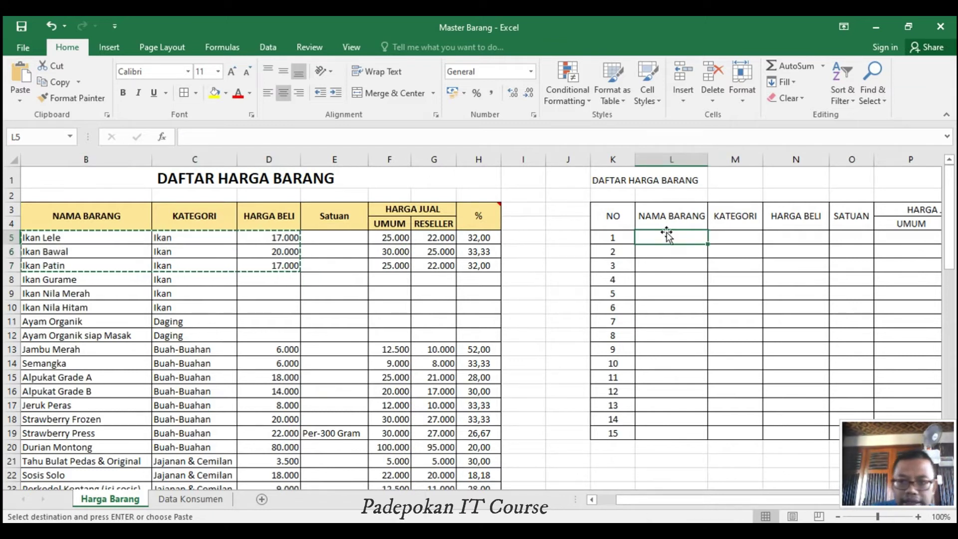
pyautogui.rightClick(669, 238)
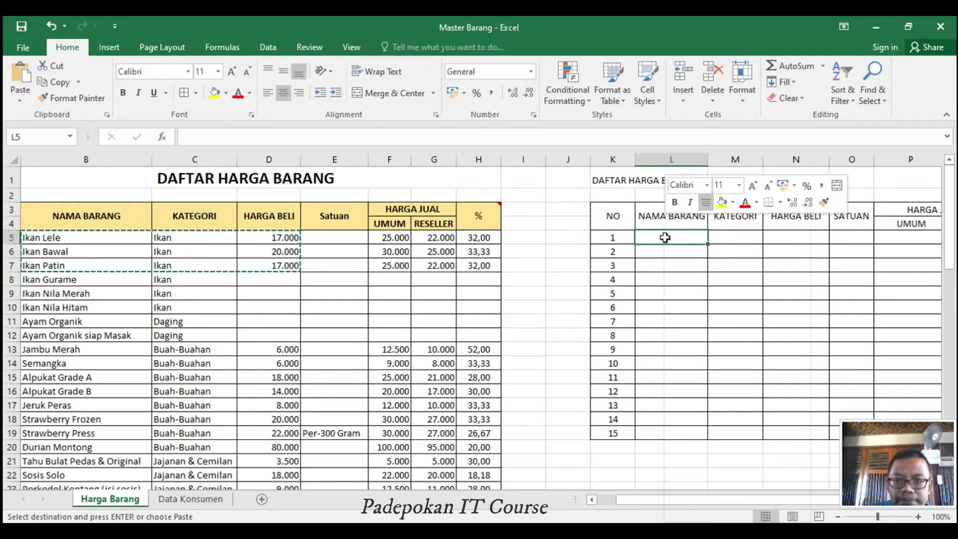
pyautogui.click(690, 292)
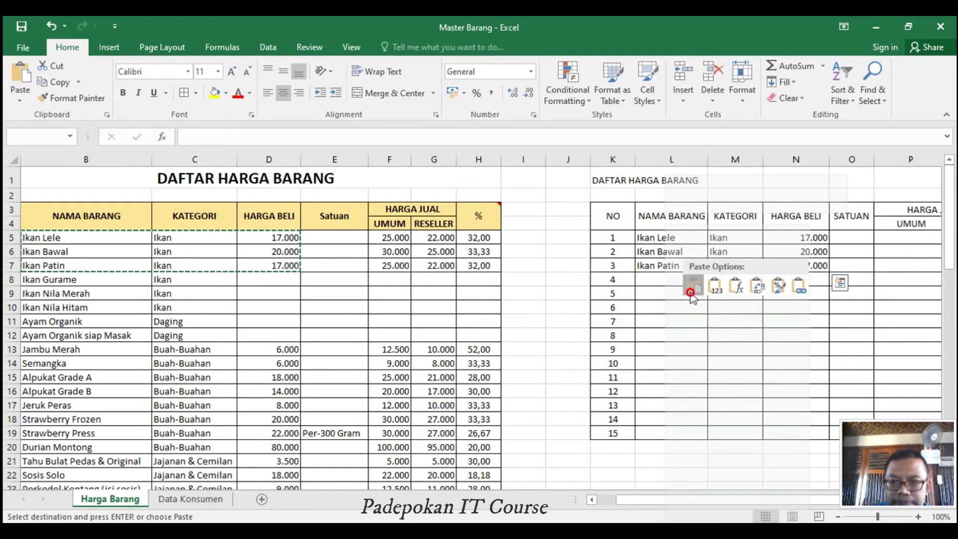
pyautogui.click(852, 239)
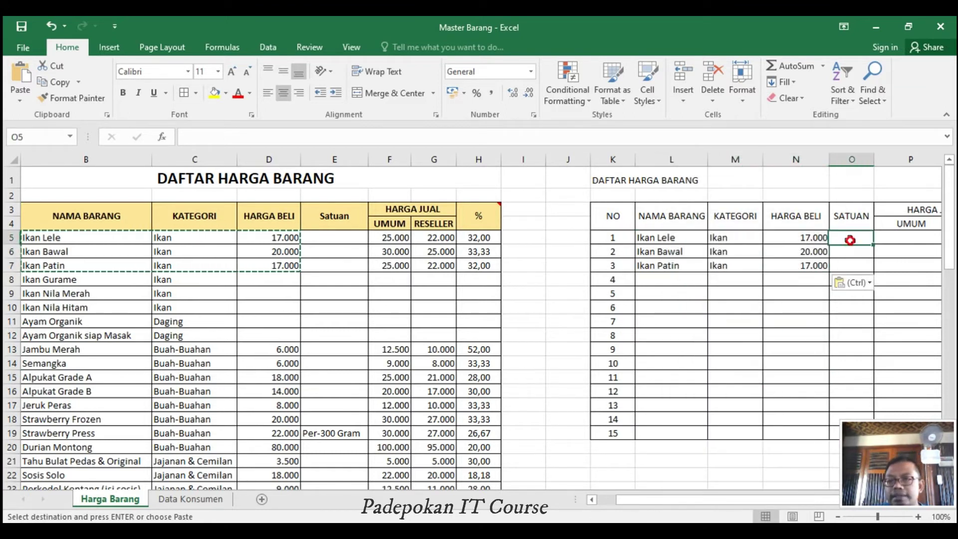
pyautogui.press('Right')
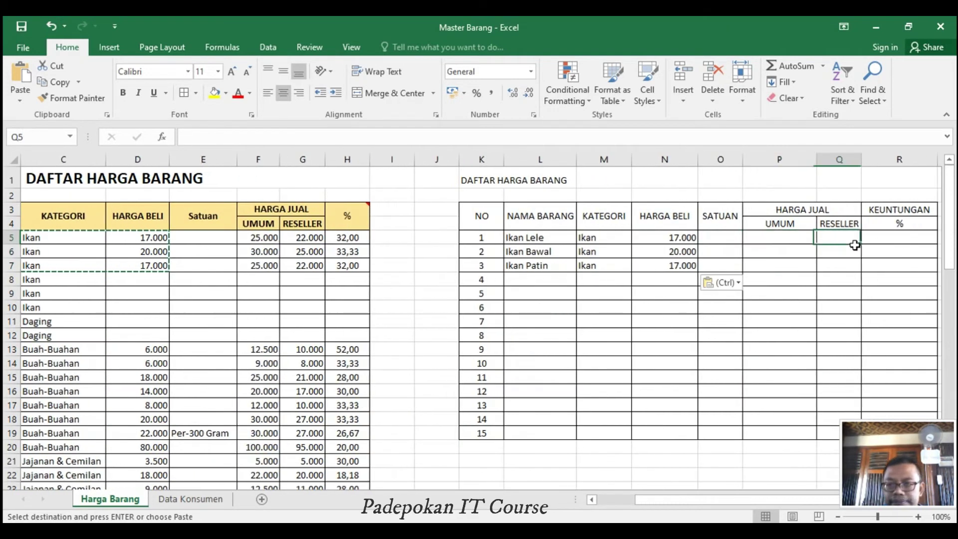
# Enter UMUM selling prices 25000, 30000 and 17000 in P5:P7.
pyautogui.click(718, 238)
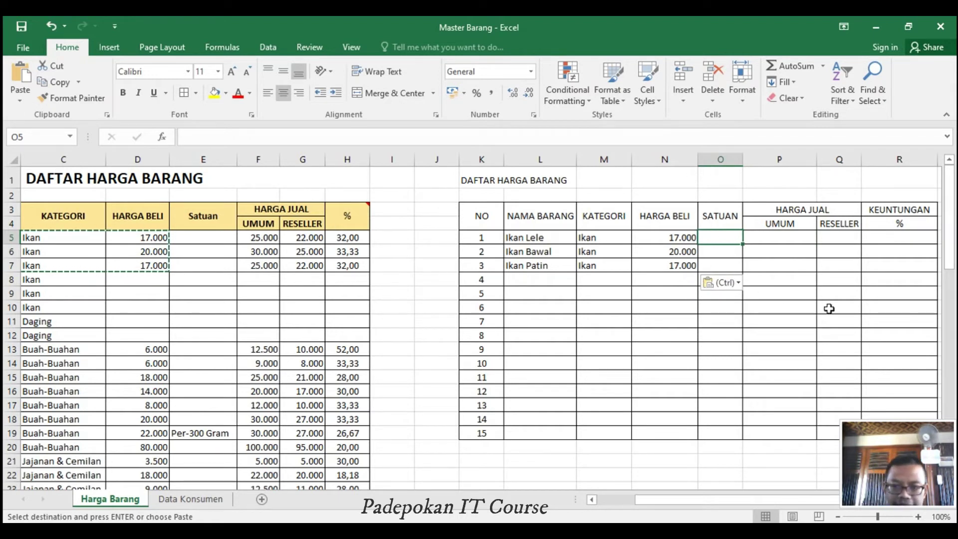
pyautogui.click(781, 225)
pyautogui.click(794, 240)
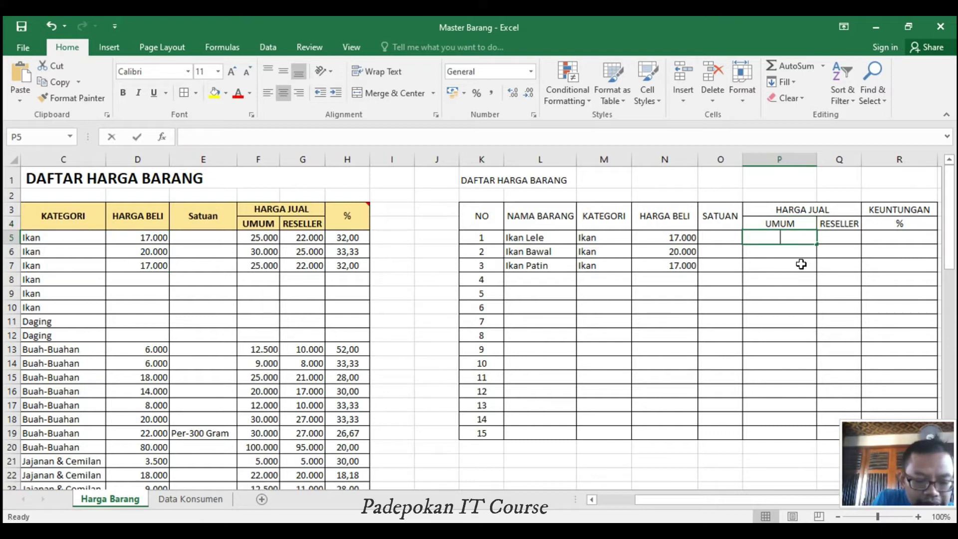
pyautogui.write('25000')
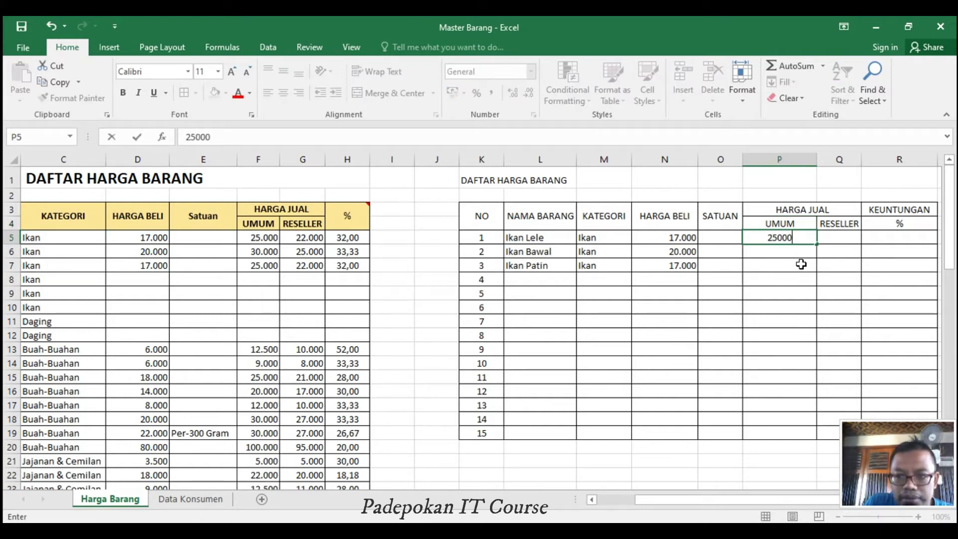
pyautogui.press('Return')
pyautogui.write('3')
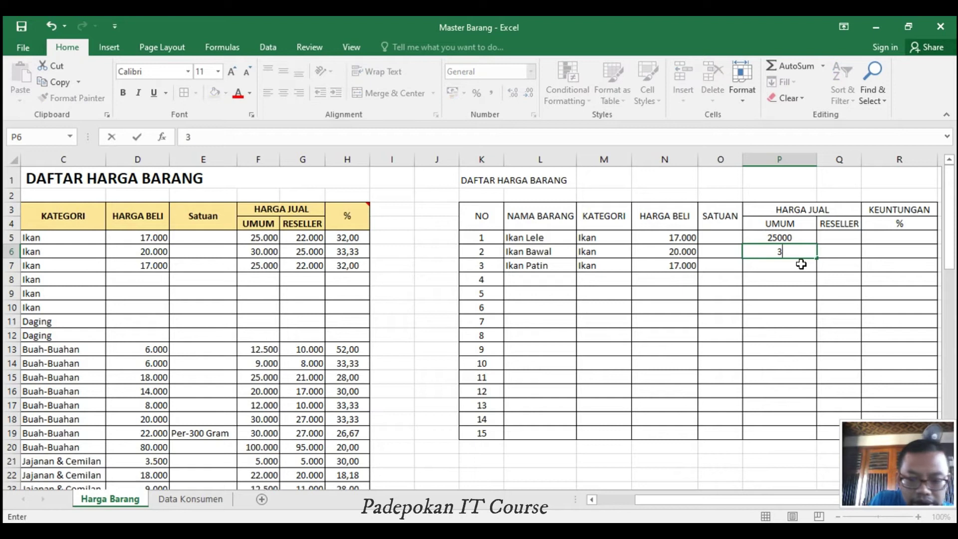
pyautogui.write('0000')
pyautogui.press('Return')
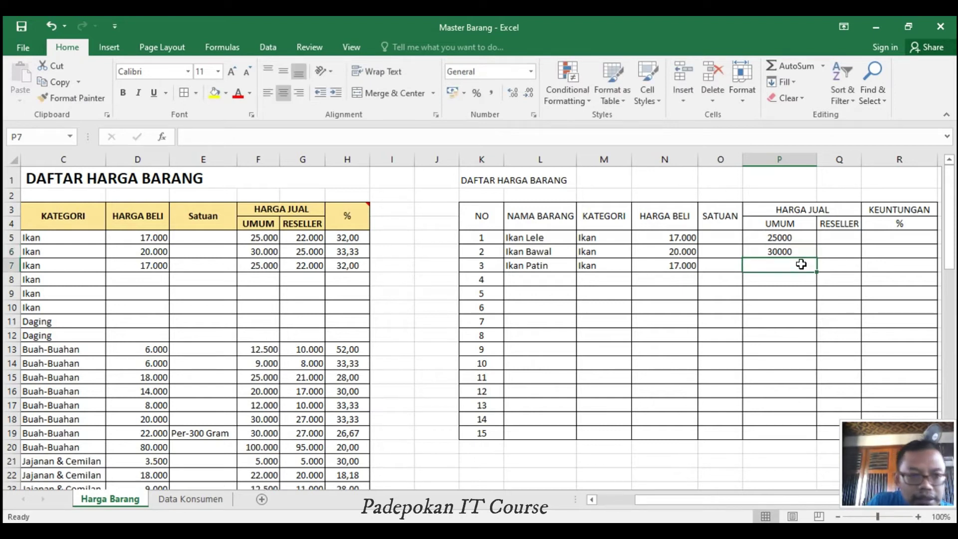
pyautogui.write('17000')
pyautogui.press('Return')
# Check the original table's profit formula in H5.
pyautogui.press('Up')
pyautogui.press('Up')
pyautogui.press('Up')
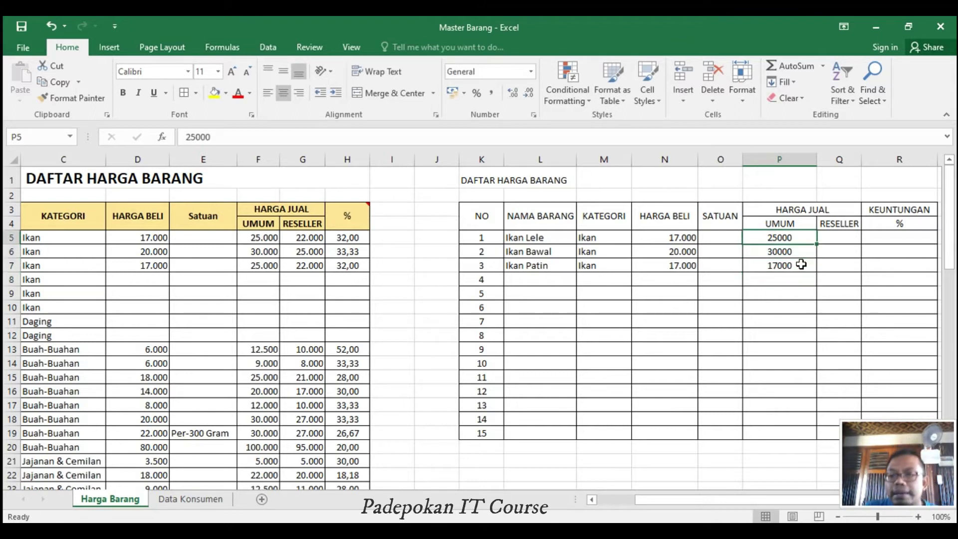
pyautogui.press('Right')
pyautogui.press('Right')
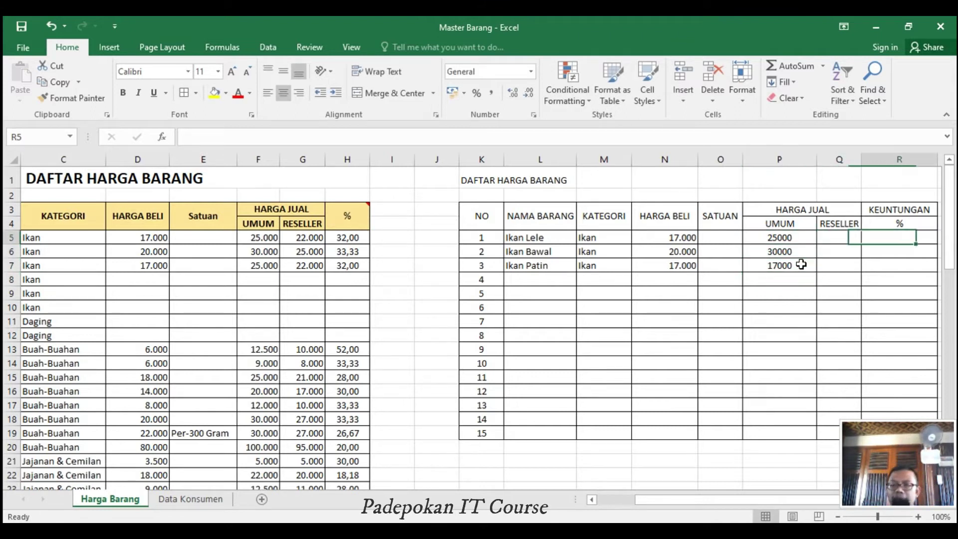
pyautogui.press('Left')
pyautogui.press('Right')
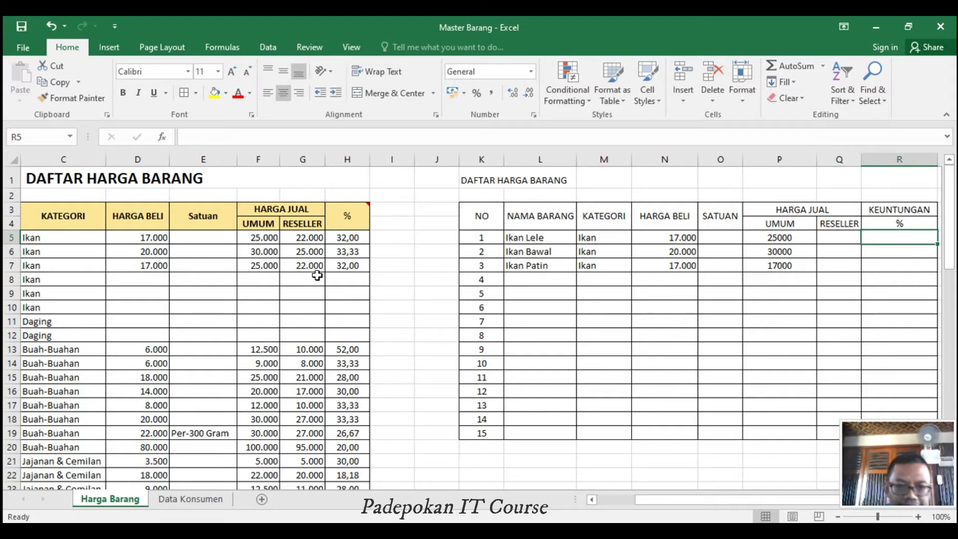
pyautogui.click(365, 237)
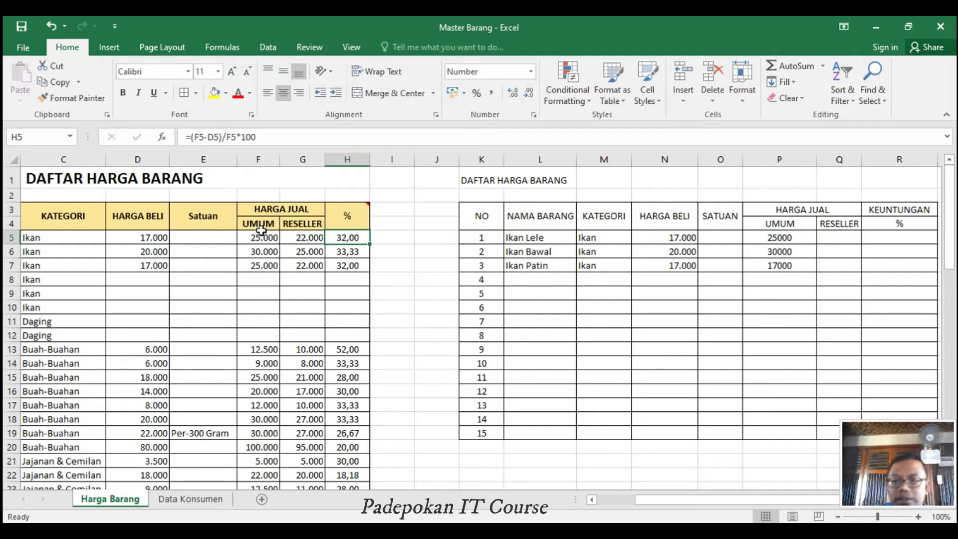
# Enter =P5-N5/P5*100% in R5, which returns 24999,32 for Ikan Lele.
pyautogui.click(889, 238)
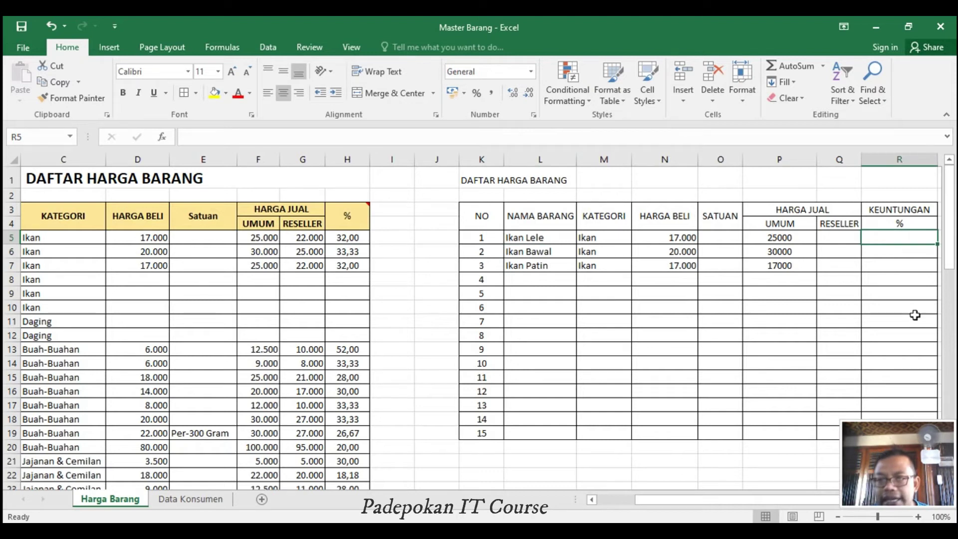
pyautogui.write('=')
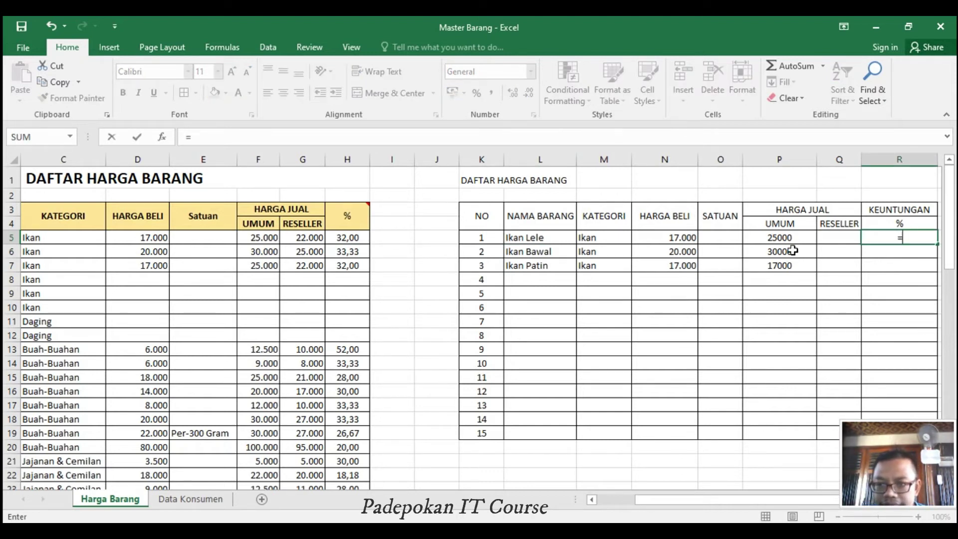
pyautogui.click(780, 238)
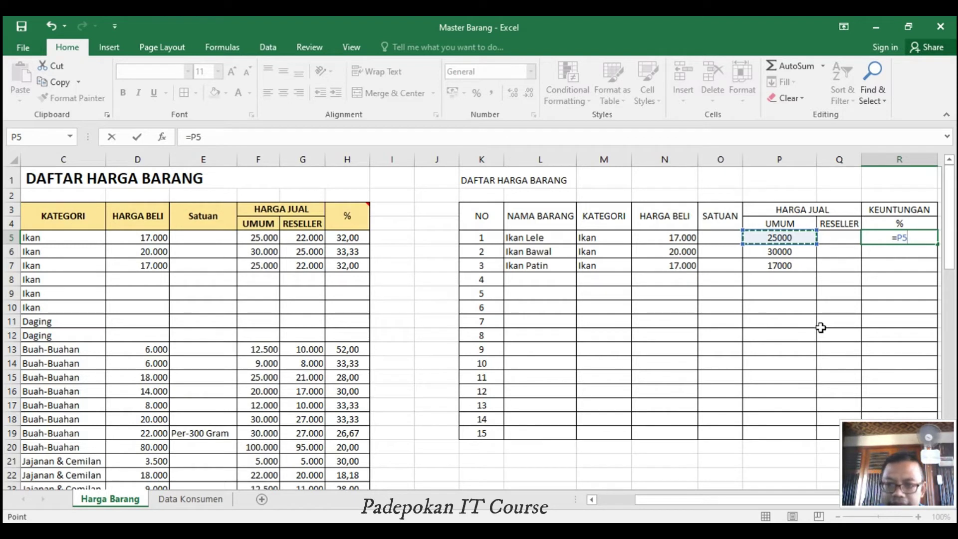
pyautogui.write('-')
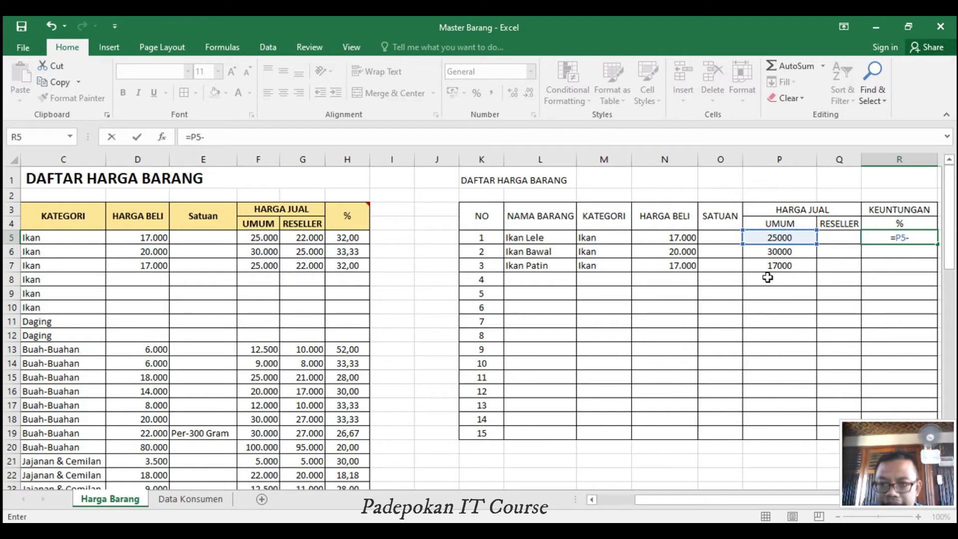
pyautogui.click(668, 239)
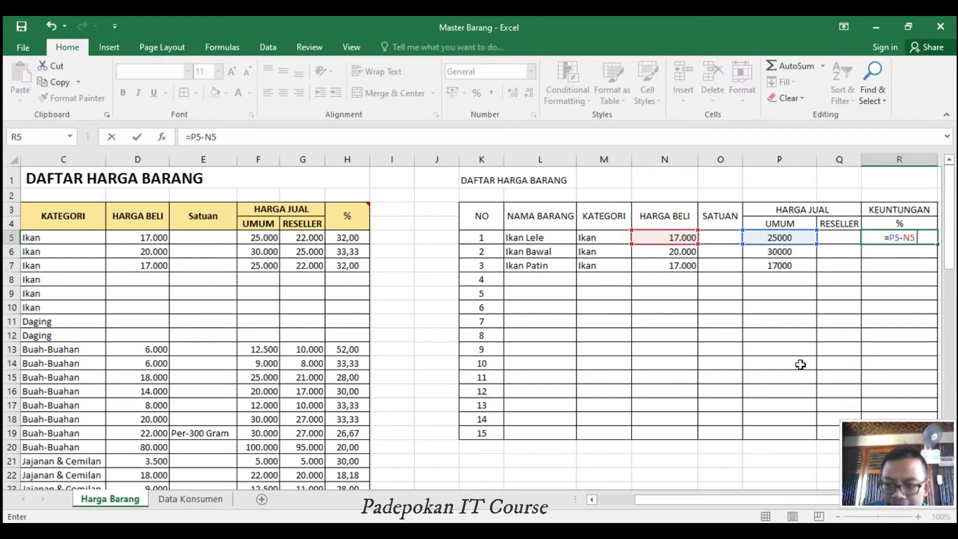
pyautogui.write('/')
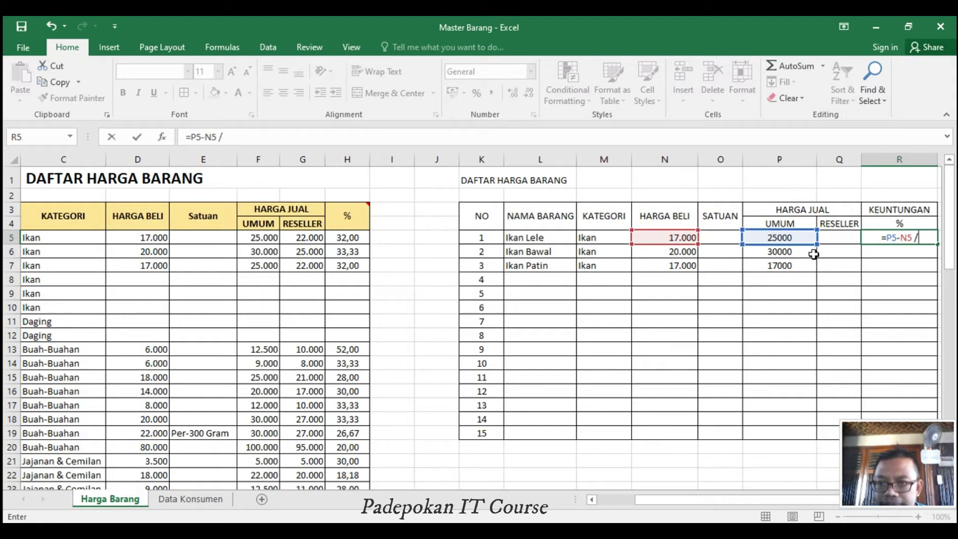
pyautogui.click(789, 239)
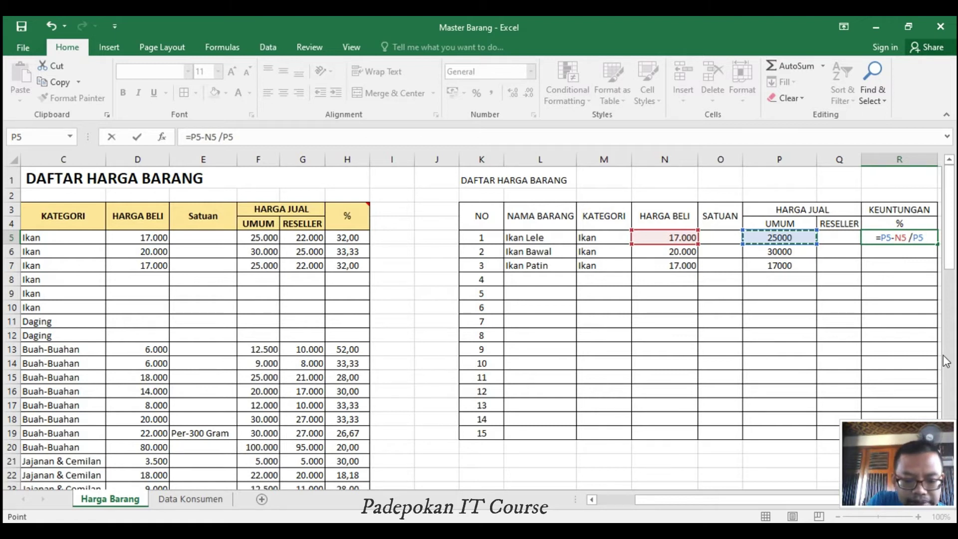
pyautogui.write('*100')
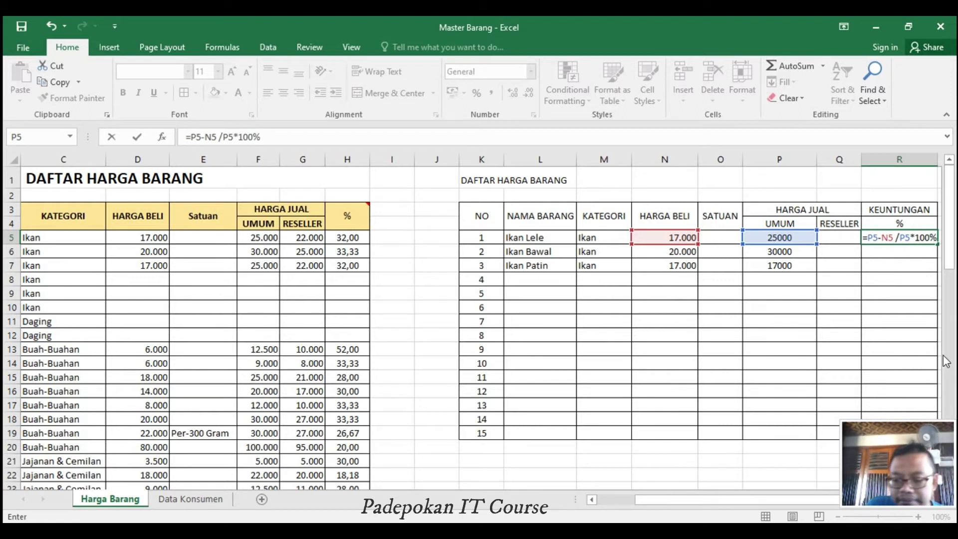
pyautogui.press('Return')
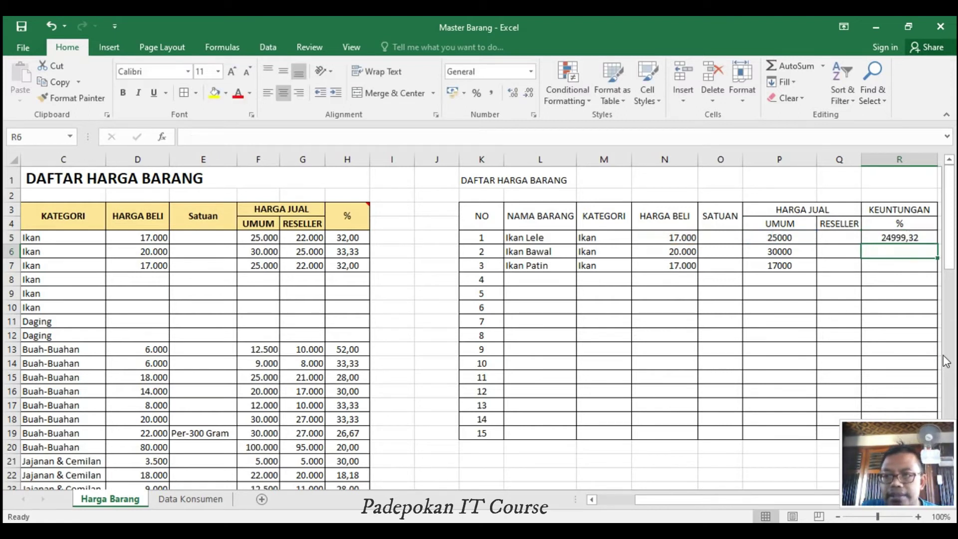
pyautogui.press('Up')
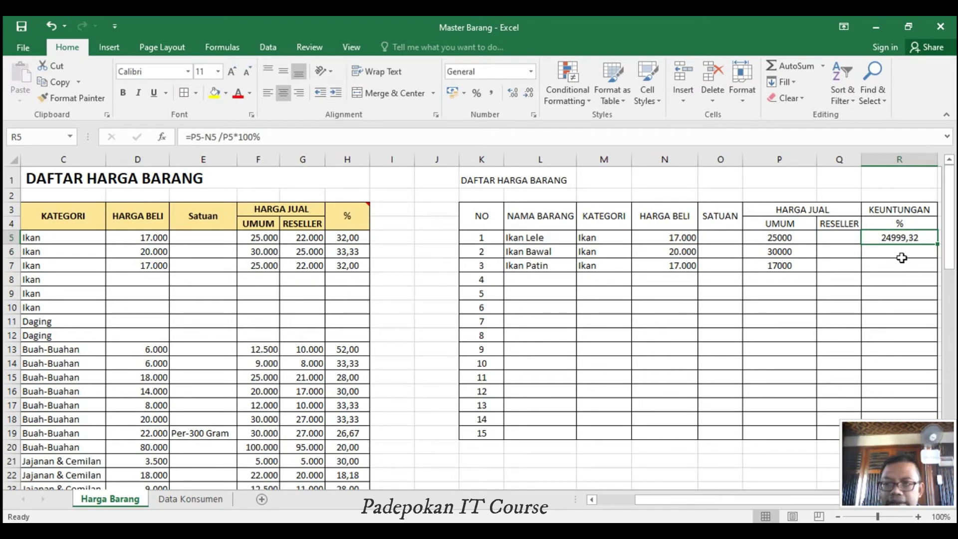
pyautogui.hscroll(2, 848, 497)
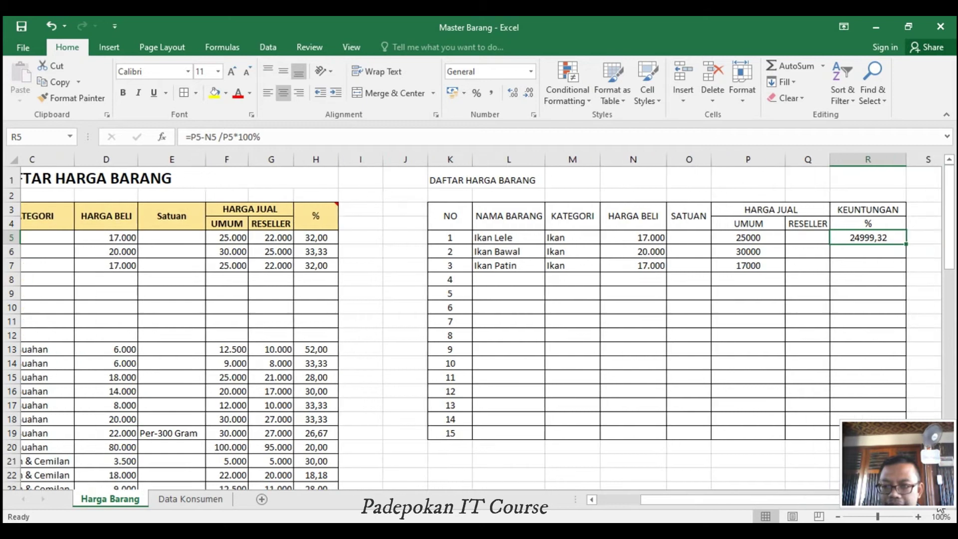
# Fill the R5 profit formula down to R7 and format R5:R7 as Percentage.
pyautogui.moveTo(792, 244); pyautogui.dragTo(786, 269)
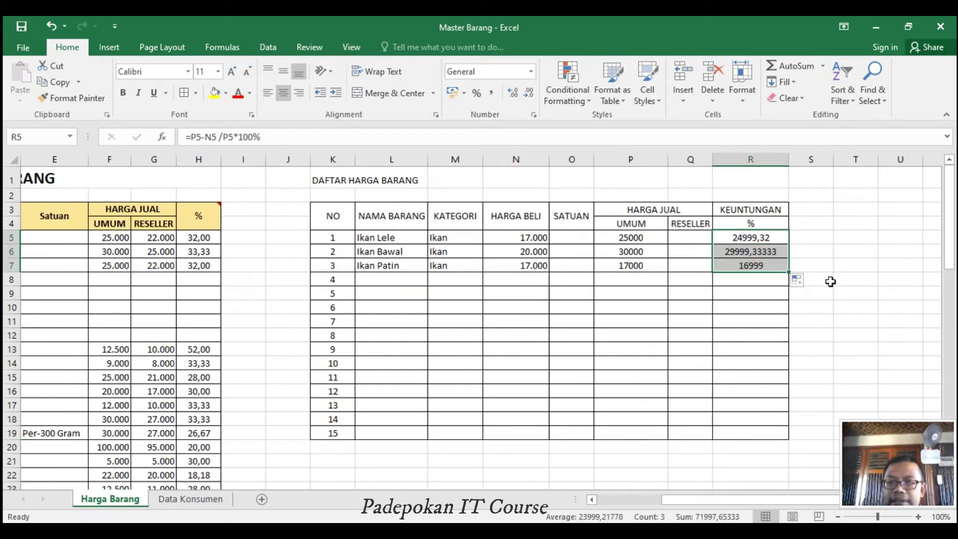
pyautogui.click(822, 305)
pyautogui.moveTo(763, 237); pyautogui.dragTo(765, 261)
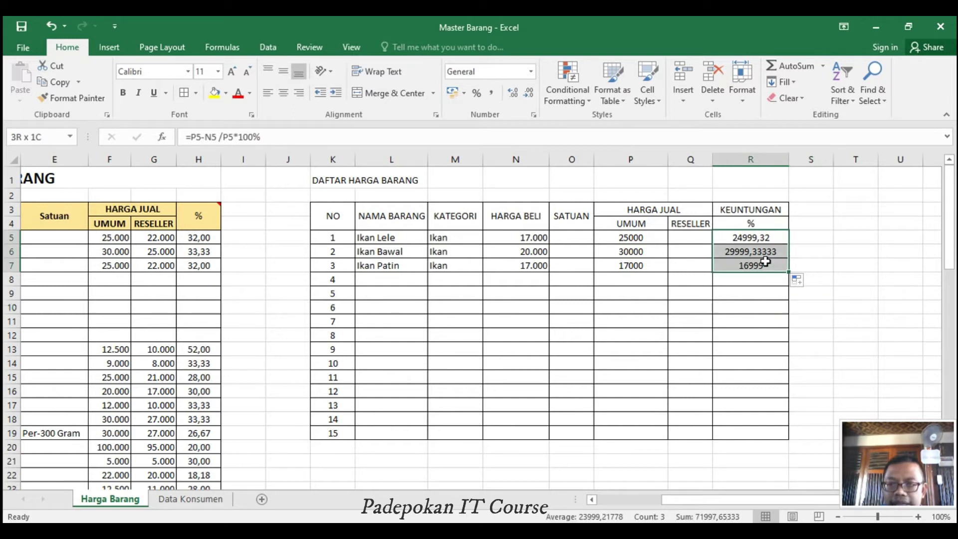
pyautogui.rightClick(759, 251)
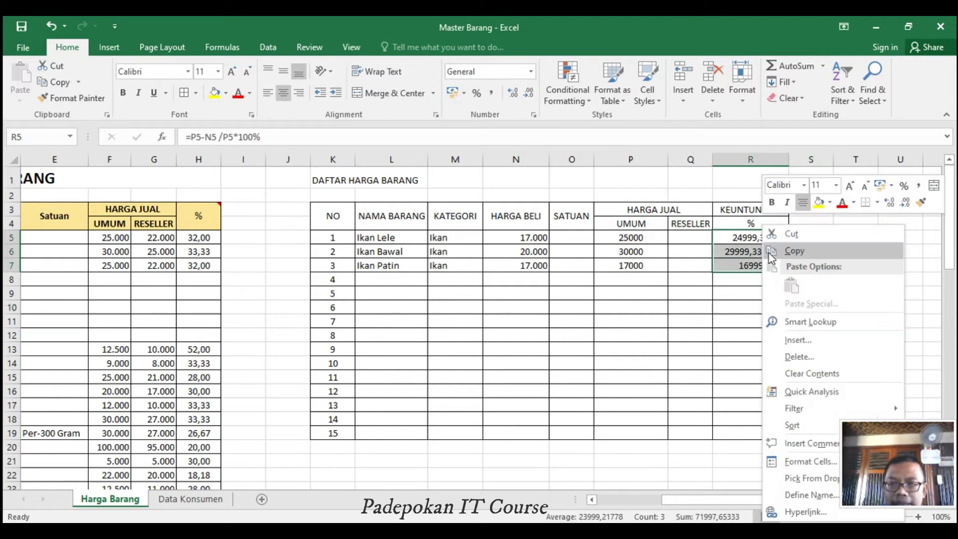
pyautogui.click(811, 461)
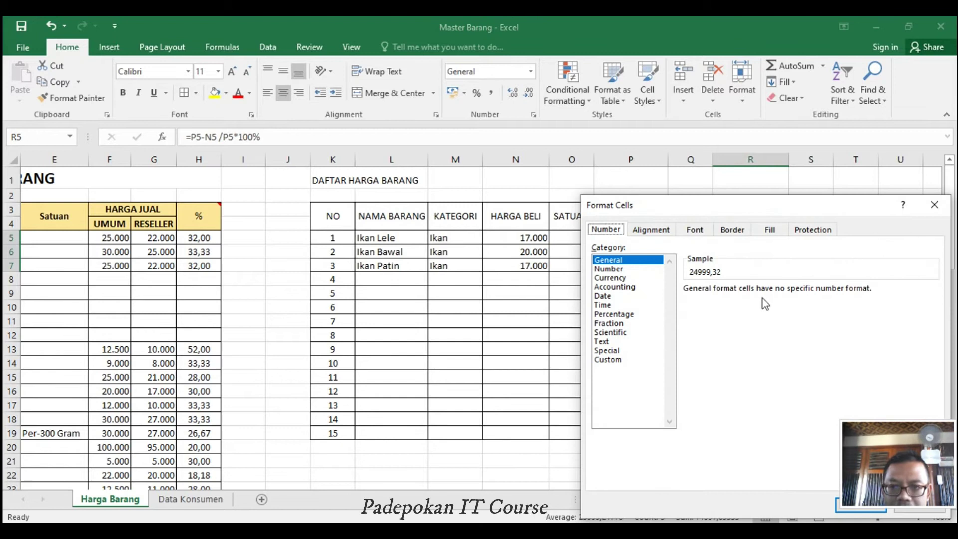
pyautogui.click(620, 315)
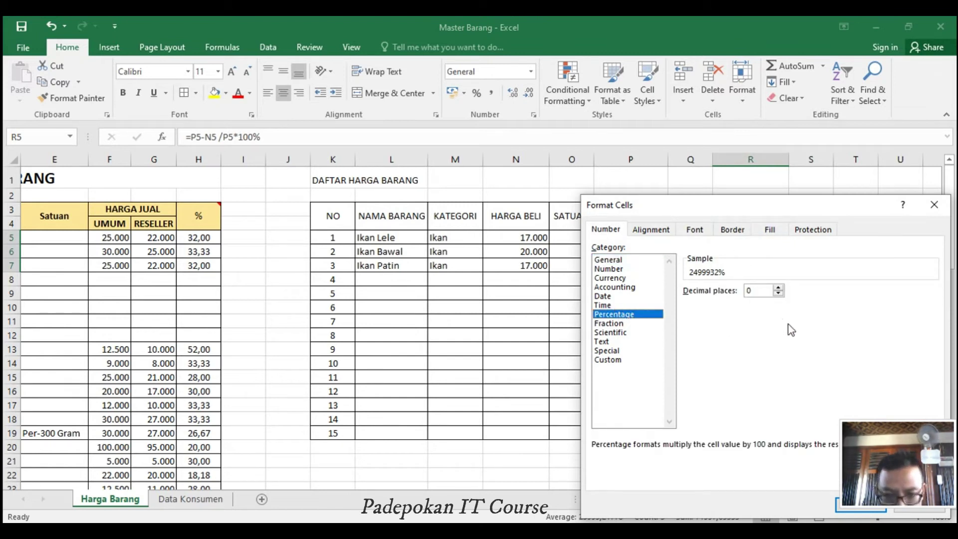
pyautogui.click(860, 504)
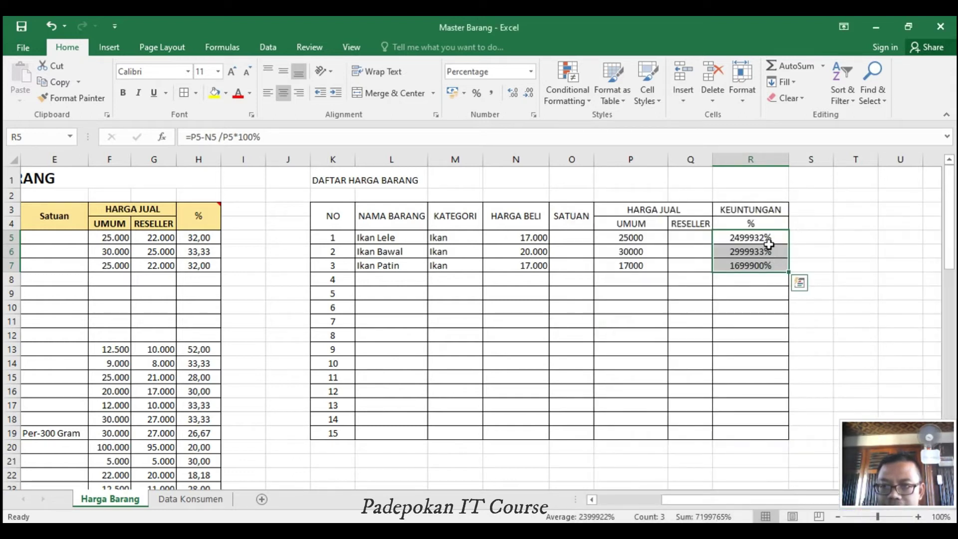
# Add and then remove a decimal place on the R5:R7 percentages, and recheck the R6 formula.
pyautogui.click(832, 256)
pyautogui.moveTo(768, 238); pyautogui.dragTo(766, 263)
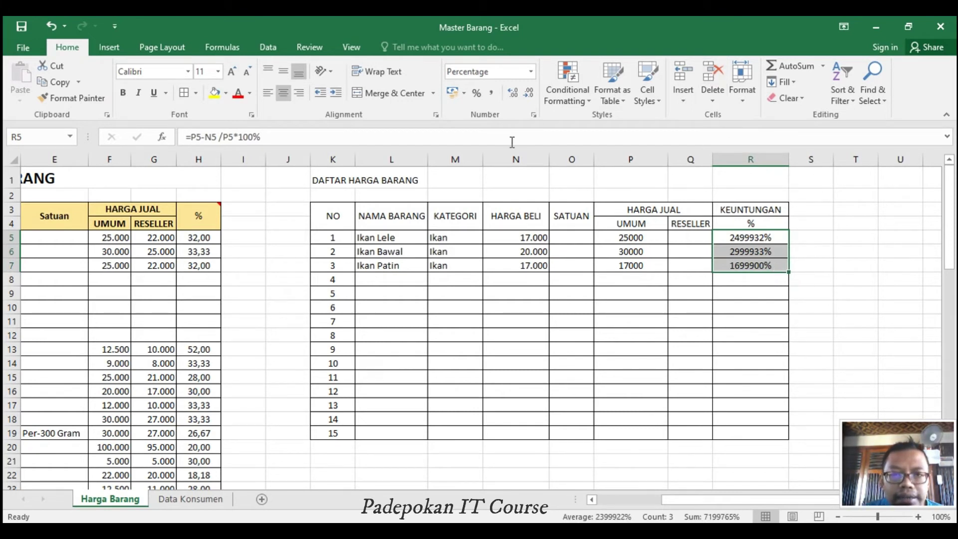
pyautogui.click(514, 94)
pyautogui.click(529, 95)
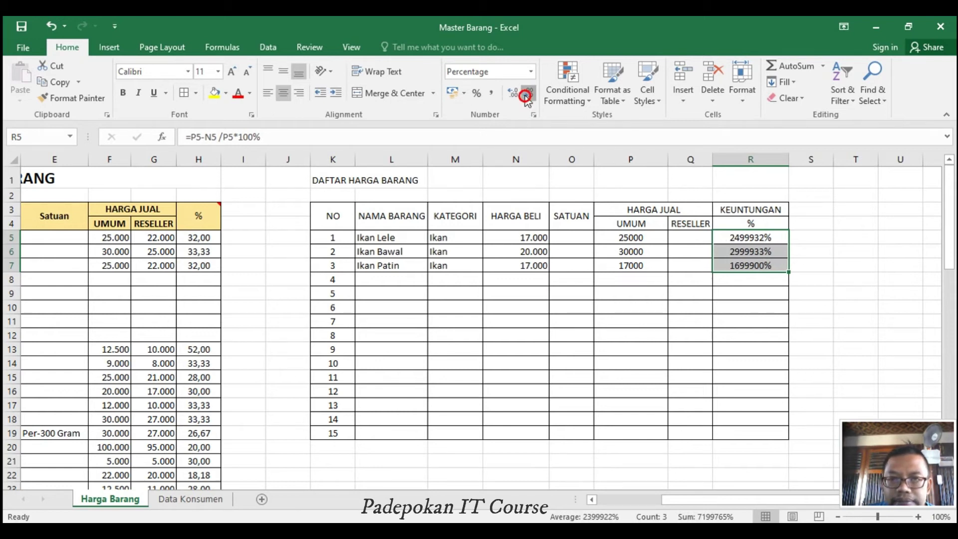
pyautogui.click(753, 250)
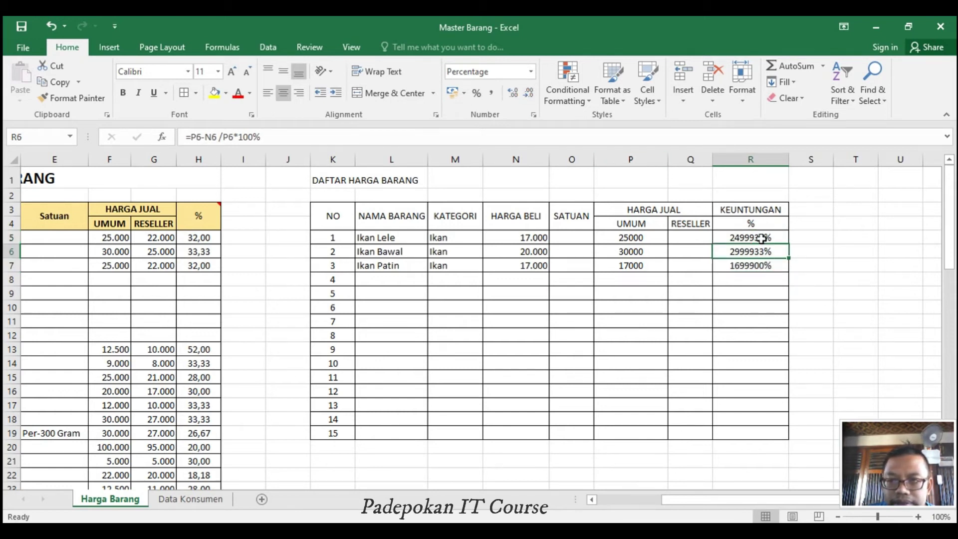
pyautogui.moveTo(773, 240); pyautogui.dragTo(773, 250)
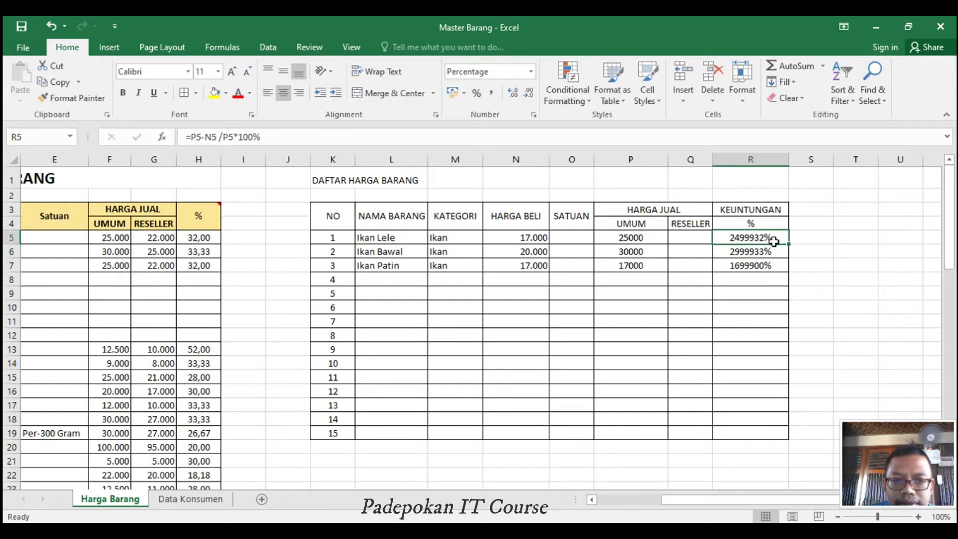
# Correct R5's formula to =(P5-N5)/P5*100% by wrapping P5-N5 in parentheses, then fill it to R7.
pyautogui.click(203, 238)
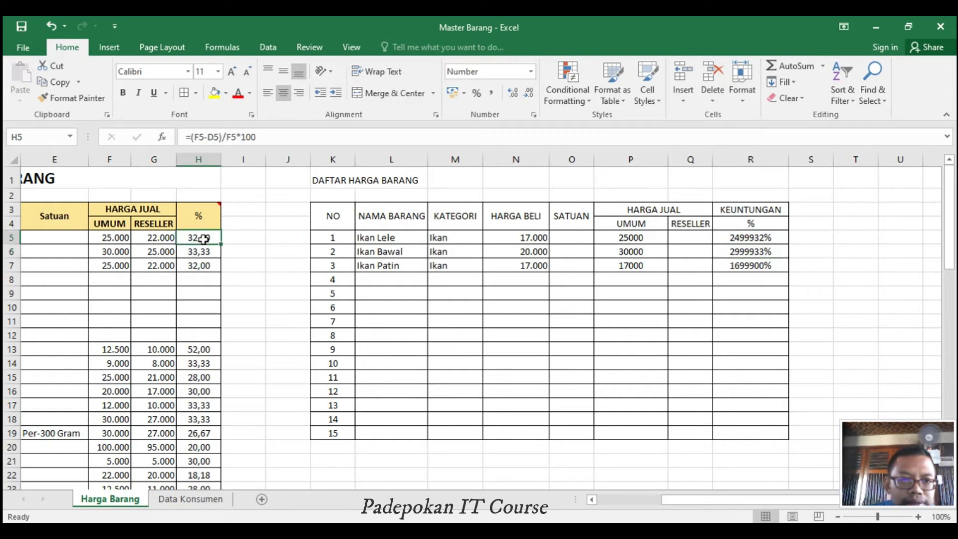
pyautogui.click(746, 238)
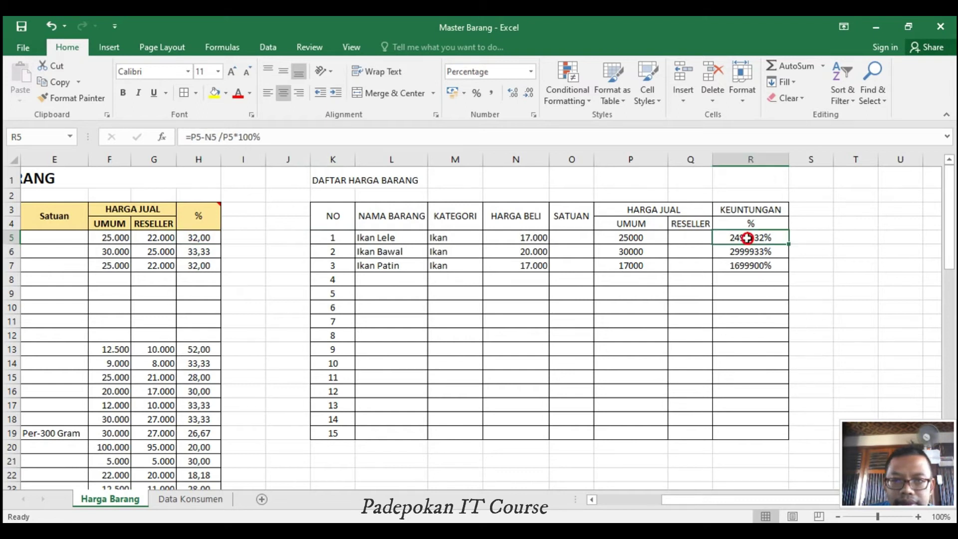
pyautogui.click(218, 136)
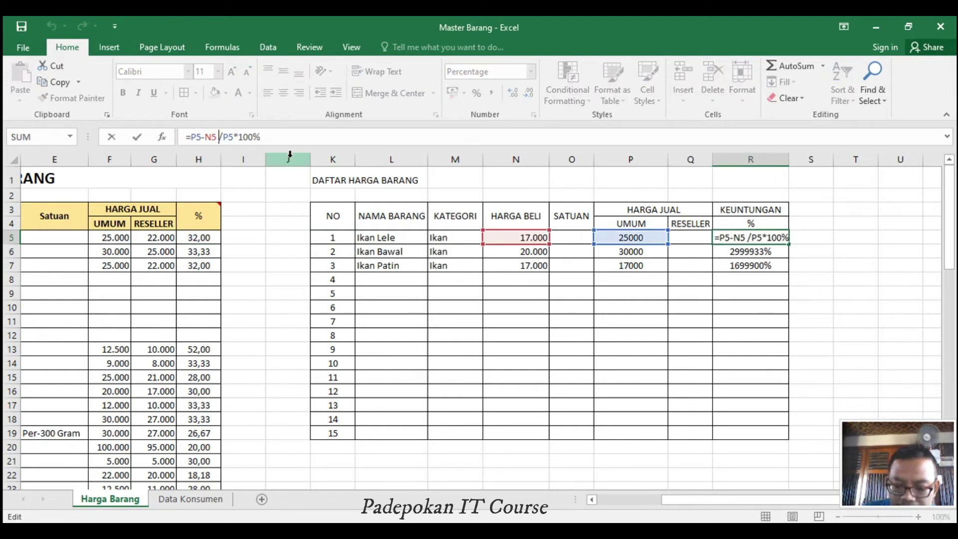
pyautogui.write(')')
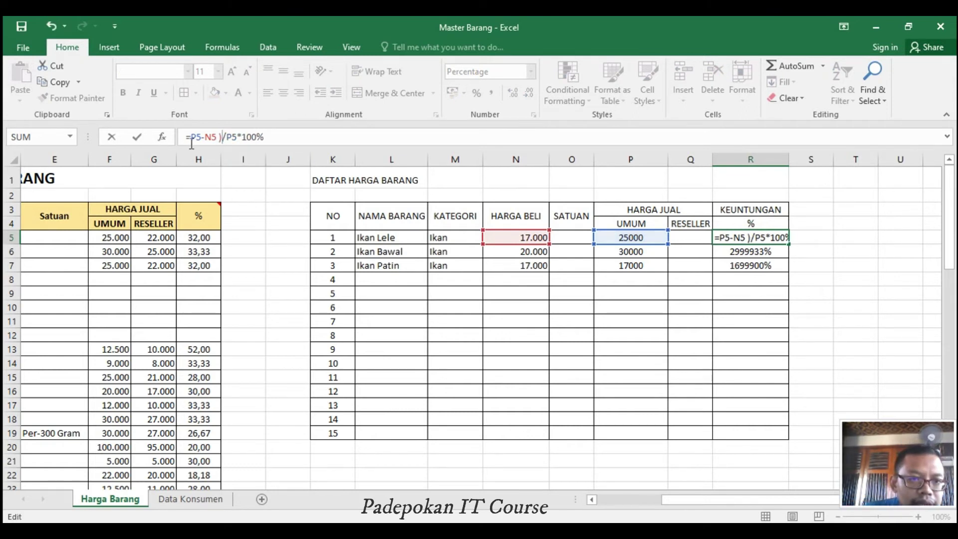
pyautogui.press('Home')
pyautogui.press('Right')
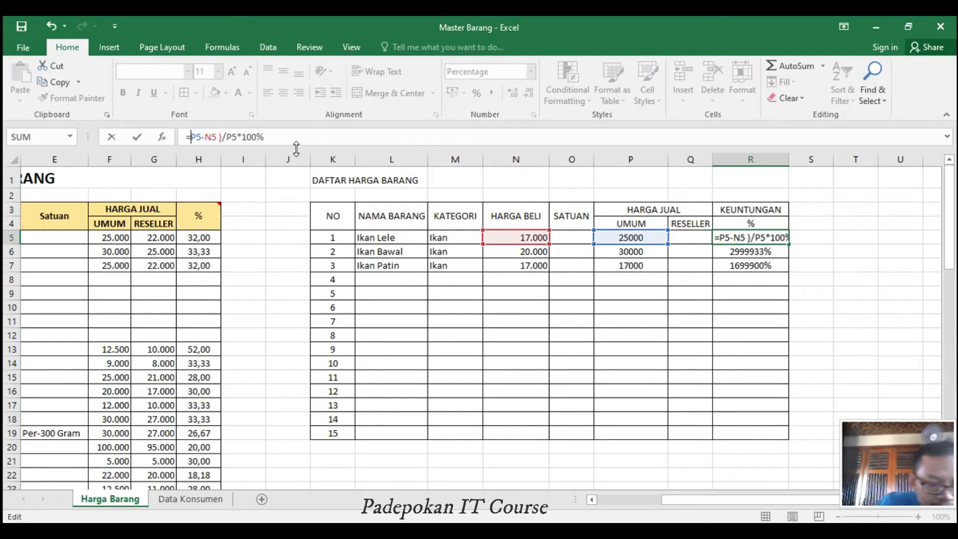
pyautogui.write('(')
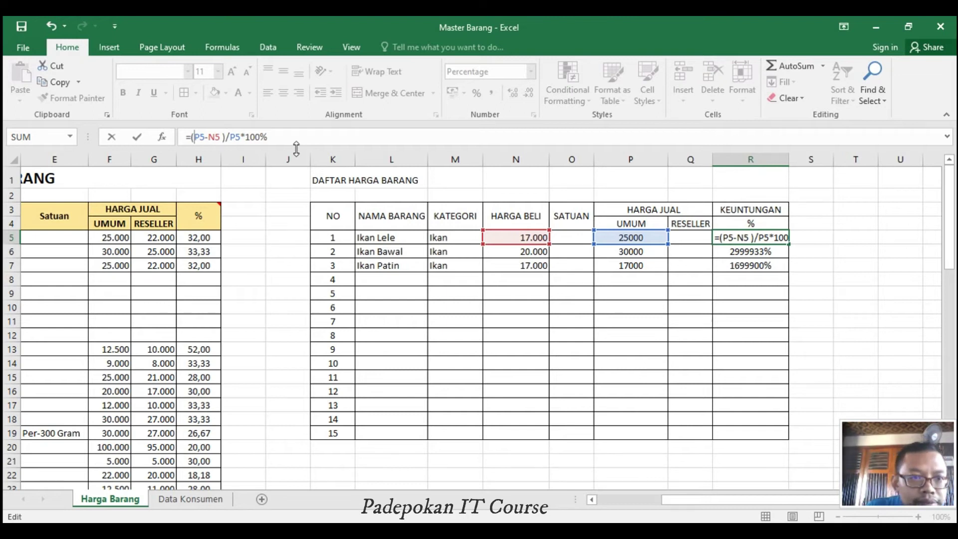
pyautogui.press('Return')
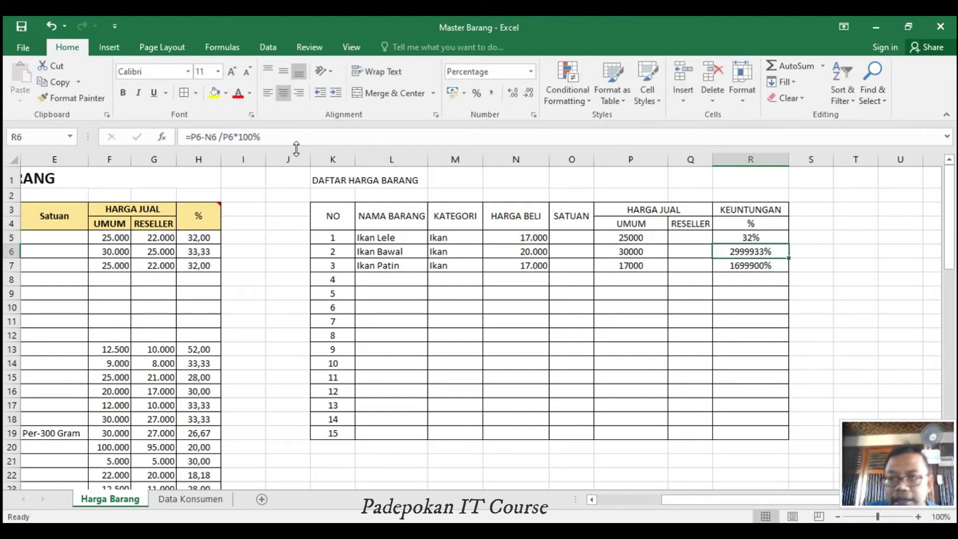
pyautogui.click(774, 239)
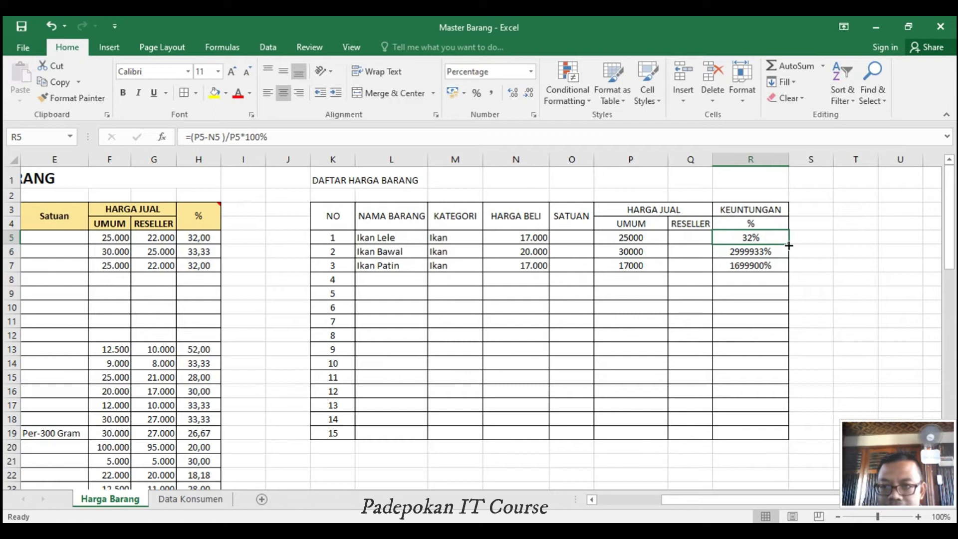
pyautogui.moveTo(788, 244); pyautogui.dragTo(789, 270)
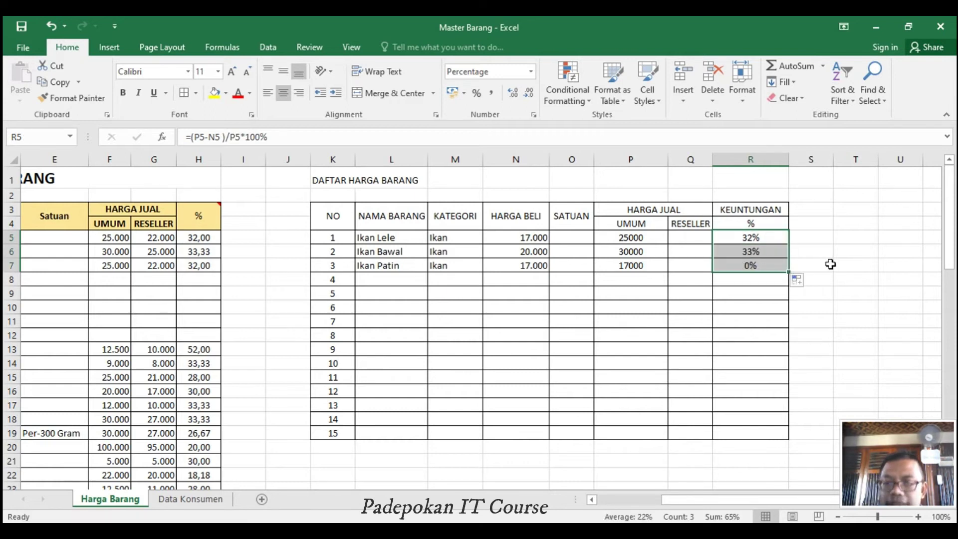
# Review the R5–R7 profit formulas against Ikan Patin's selling price.
pyautogui.click(823, 294)
pyautogui.click(759, 240)
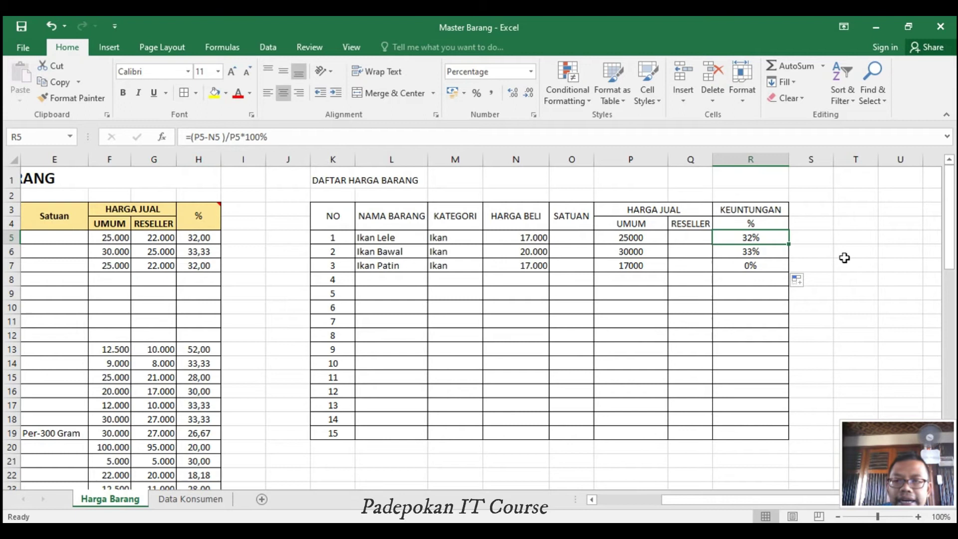
pyautogui.click(772, 252)
pyautogui.click(771, 267)
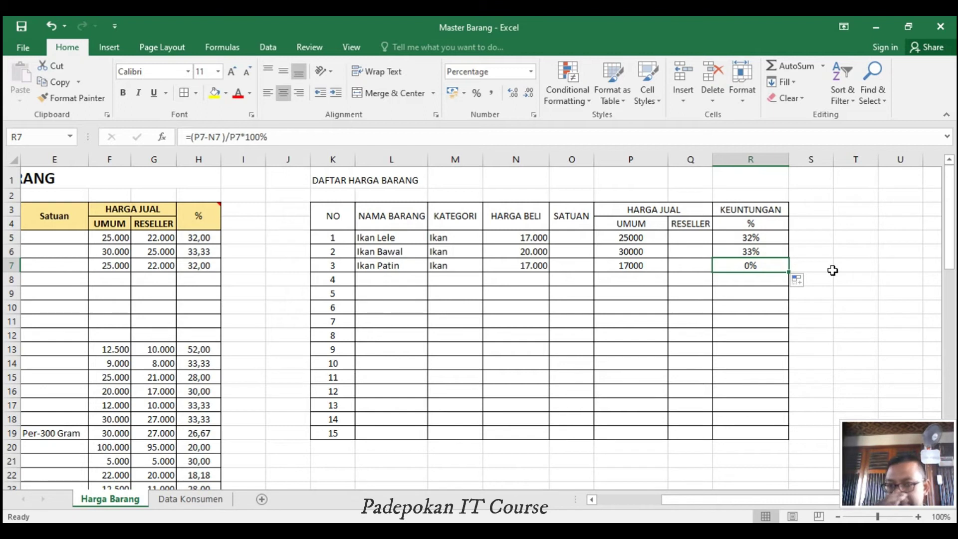
pyautogui.click(636, 266)
pyautogui.click(763, 264)
# Change Ikan Patin's UMUM price in P7 to 29000, giving a 41% profit.
pyautogui.click(636, 264)
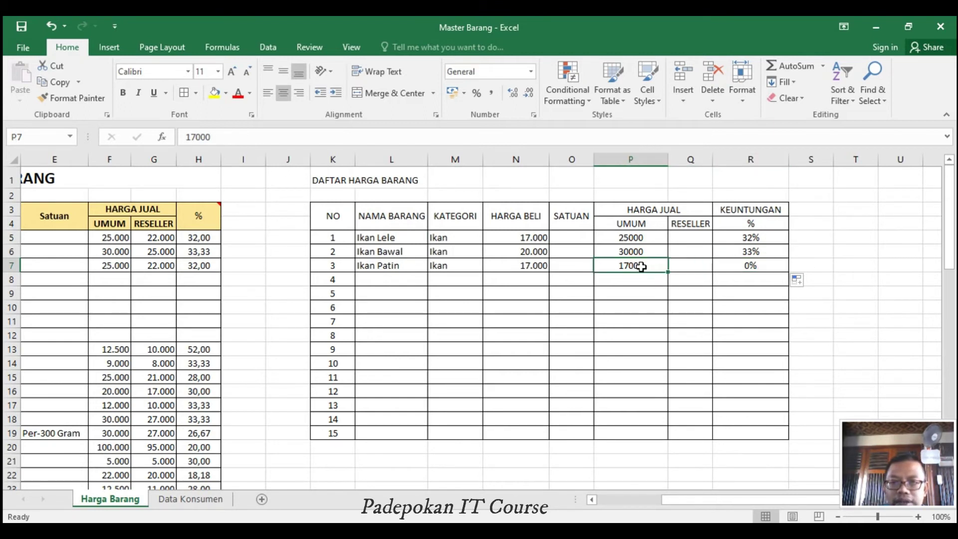
pyautogui.press('F2')
pyautogui.write('29000')
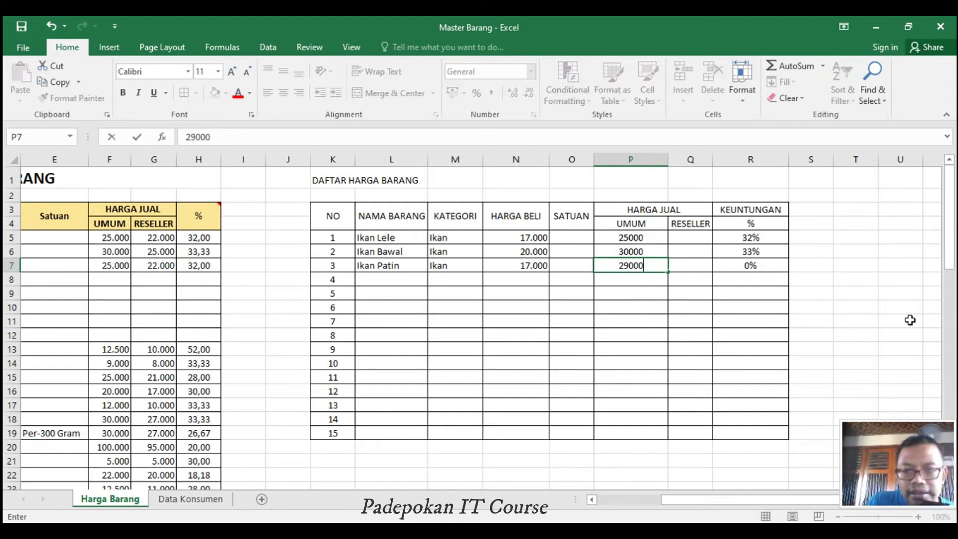
pyautogui.press('Return')
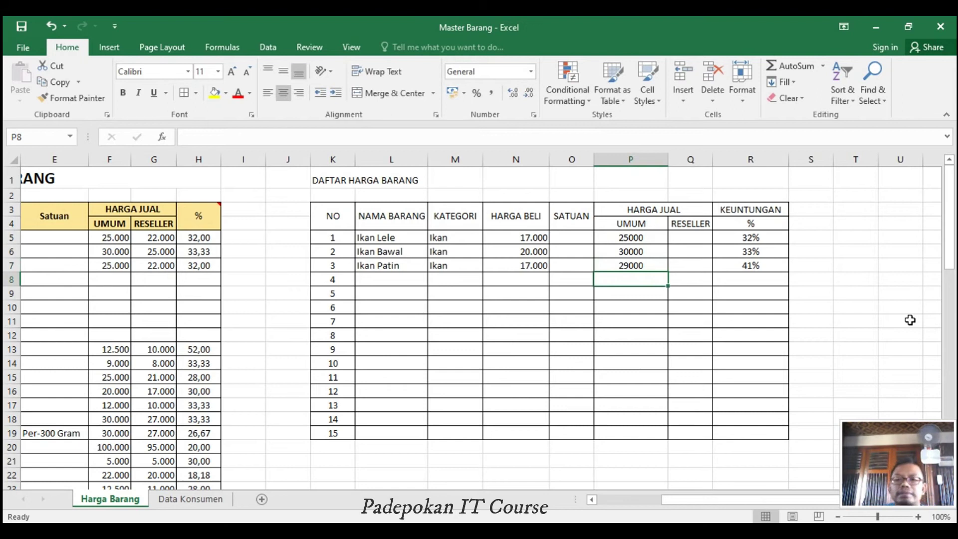
pyautogui.press('Up')
pyautogui.press('Right')
pyautogui.press('Right')
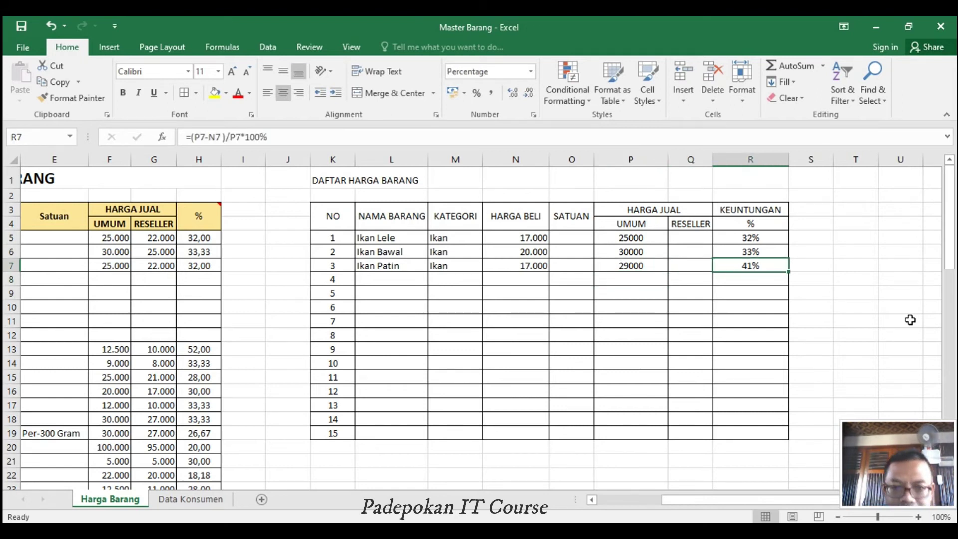
pyautogui.press('Left')
pyautogui.press('Left')
pyautogui.press('Left')
pyautogui.press('Left')
pyautogui.press('Left')
pyautogui.press('Left')
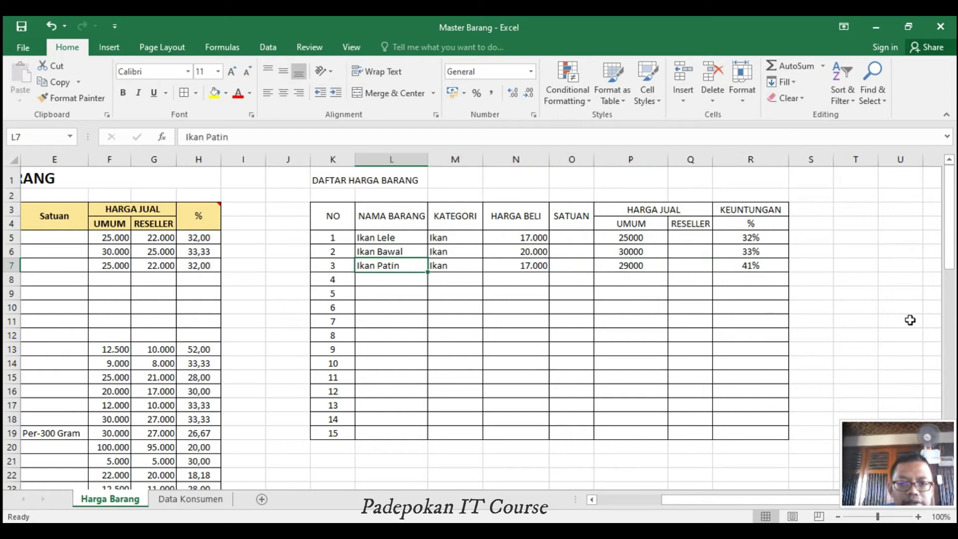
# Copy the Jambu Merah to Strawberry Press rows from B13:D19 into L8 and widen column M.
pyautogui.moveTo(729, 501); pyautogui.dragTo(624, 508)
pyautogui.click(104, 350)
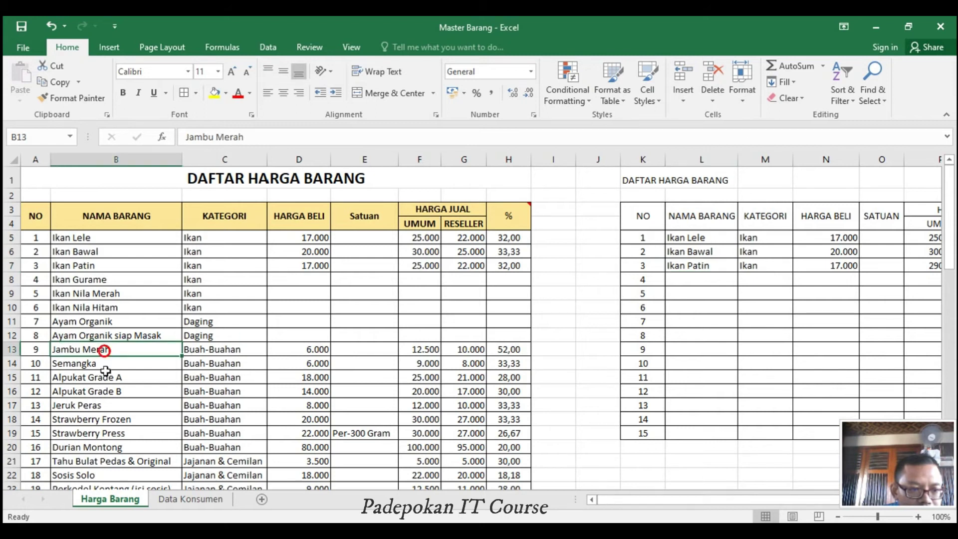
pyautogui.moveTo(106, 370); pyautogui.dragTo(292, 432)
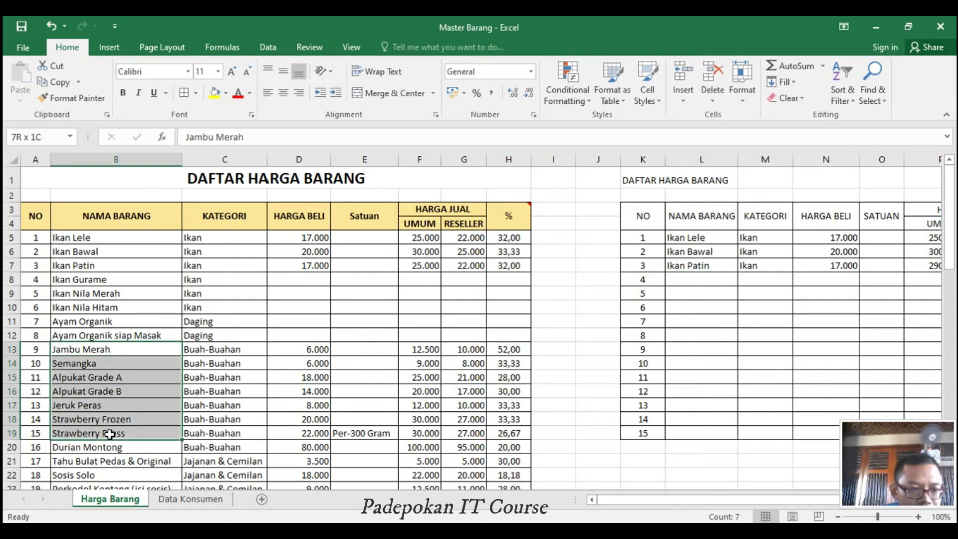
pyautogui.rightClick(296, 432)
pyautogui.click(355, 136)
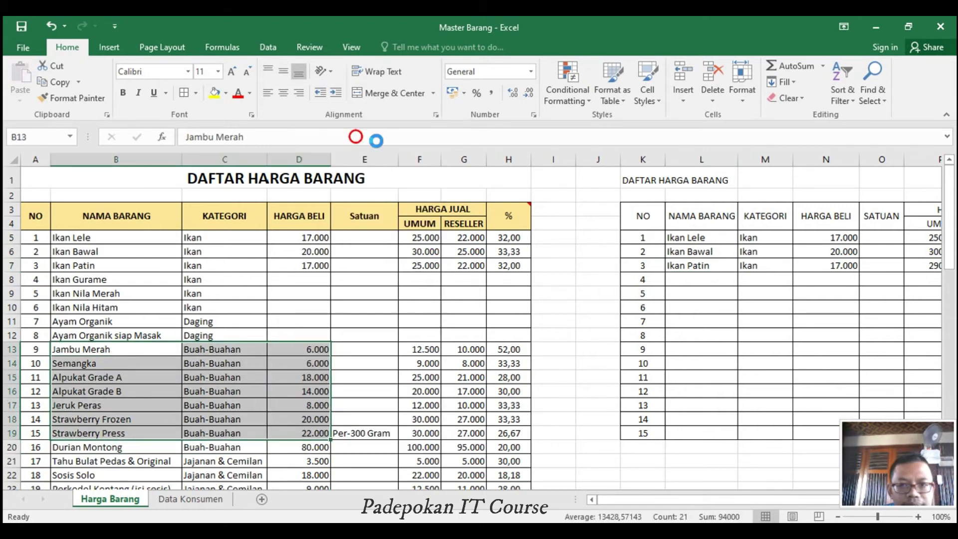
pyautogui.click(692, 283)
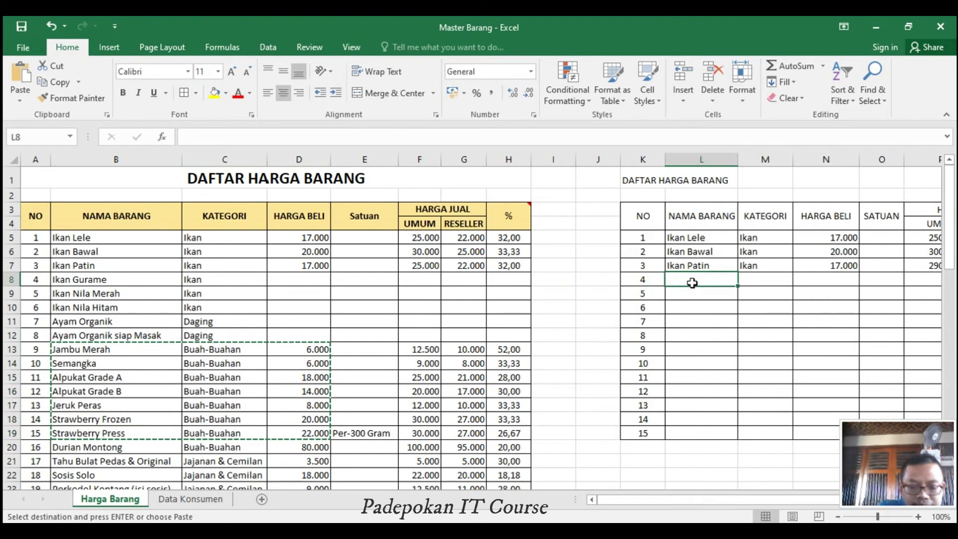
pyautogui.hotkey('ctrl', 'v')
pyautogui.moveTo(794, 159); pyautogui.dragTo(813, 160)
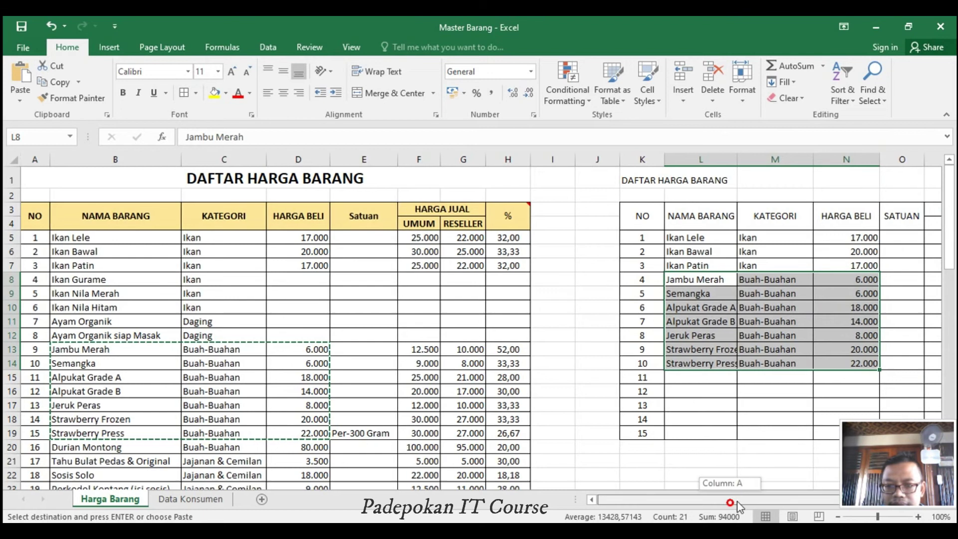
pyautogui.moveTo(737, 500); pyautogui.dragTo(788, 501)
pyautogui.click(728, 282)
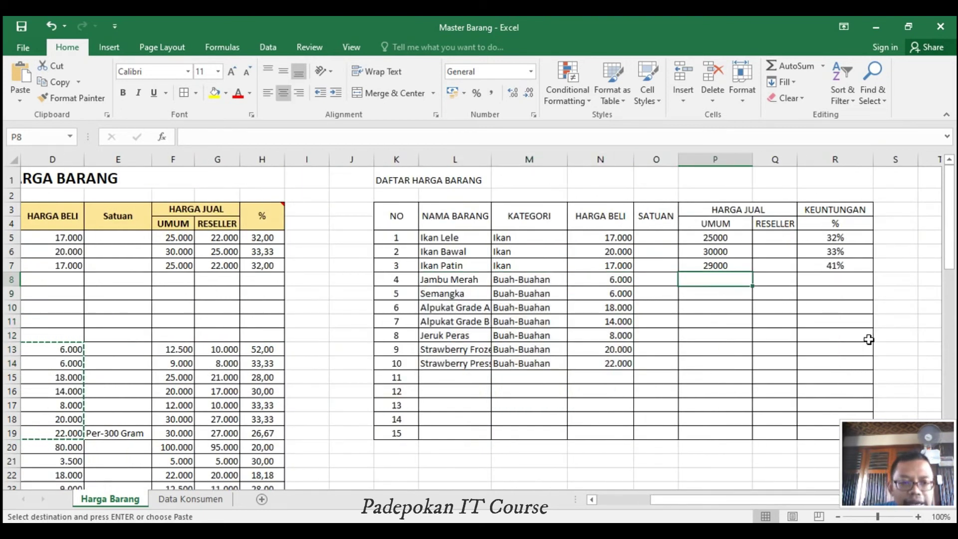
# Paste the fruit UMUM prices from column F into P8 and clear the extra 100.000 in P15.
pyautogui.moveTo(174, 349); pyautogui.dragTo(182, 447)
pyautogui.rightClick(173, 429)
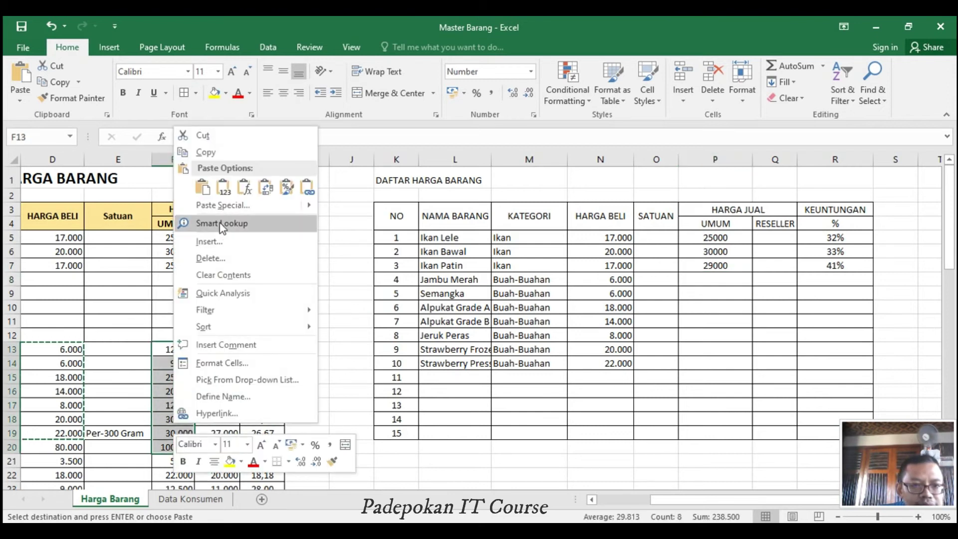
pyautogui.click(206, 152)
pyautogui.click(715, 280)
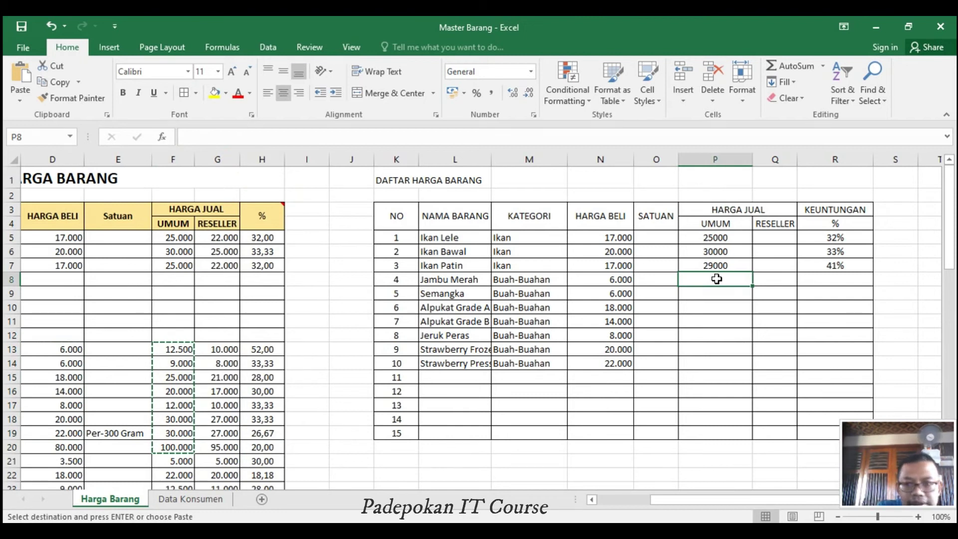
pyautogui.hotkey('ctrl', 'v')
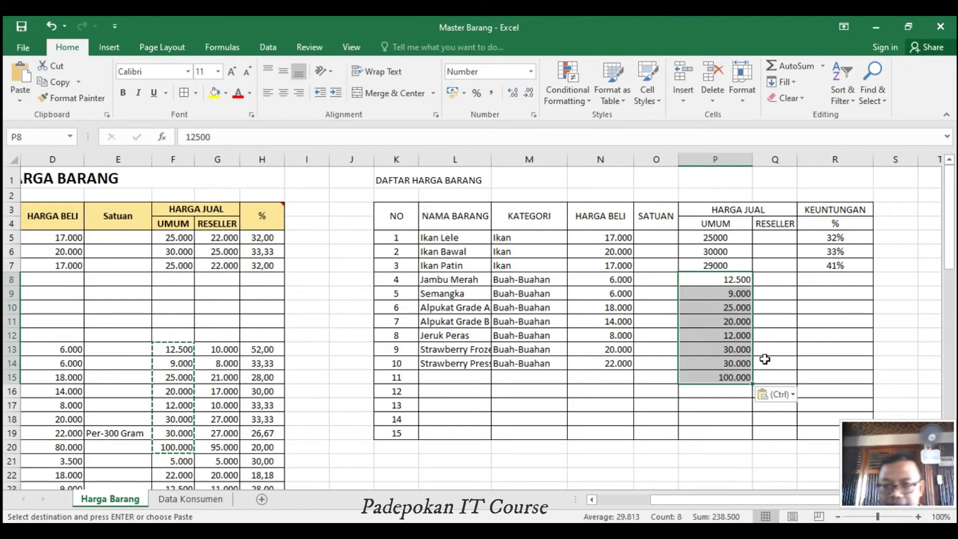
pyautogui.click(717, 377)
pyautogui.press('Delete')
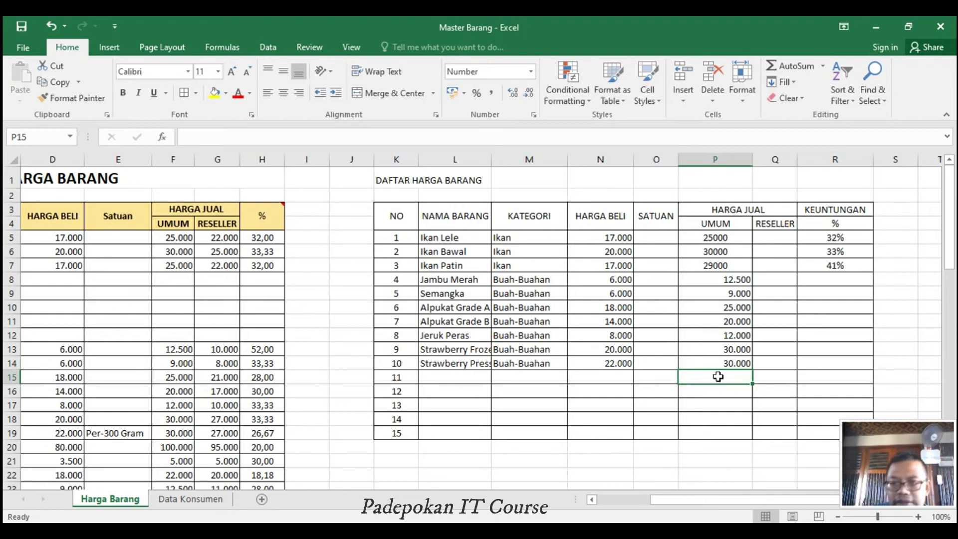
# Fill the profit formula from R7 down to R14 and widen column L for the item names.
pyautogui.click(856, 269)
pyautogui.moveTo(873, 272); pyautogui.dragTo(890, 371)
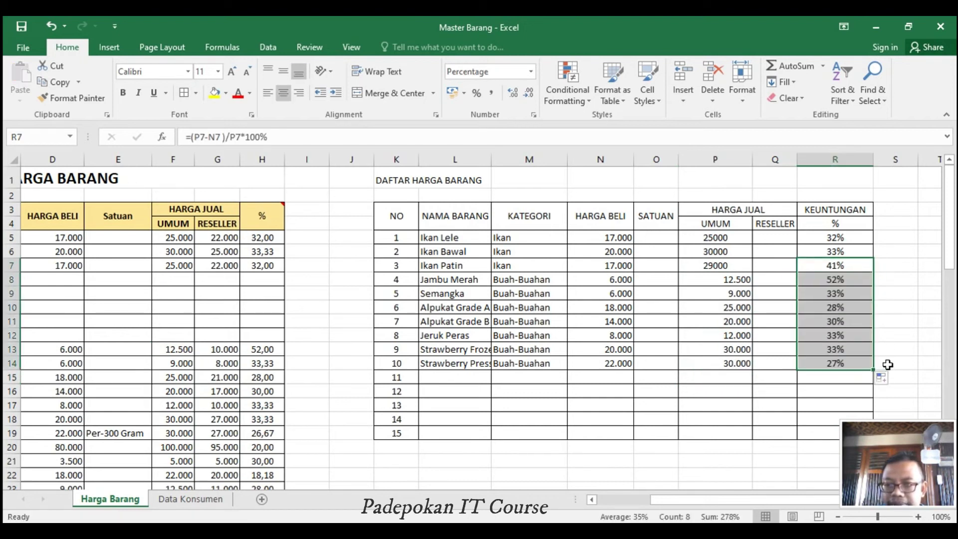
pyautogui.click(907, 321)
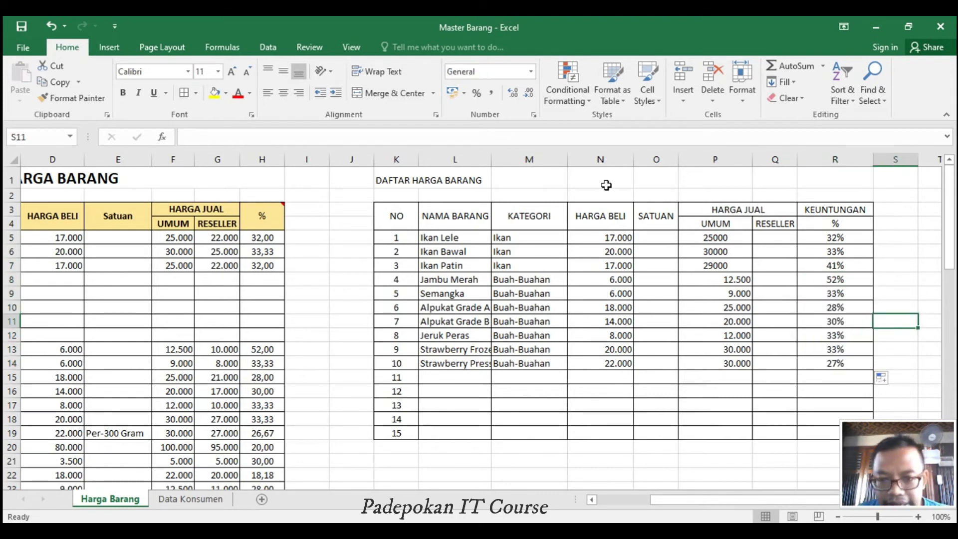
pyautogui.moveTo(491, 159); pyautogui.dragTo(502, 168)
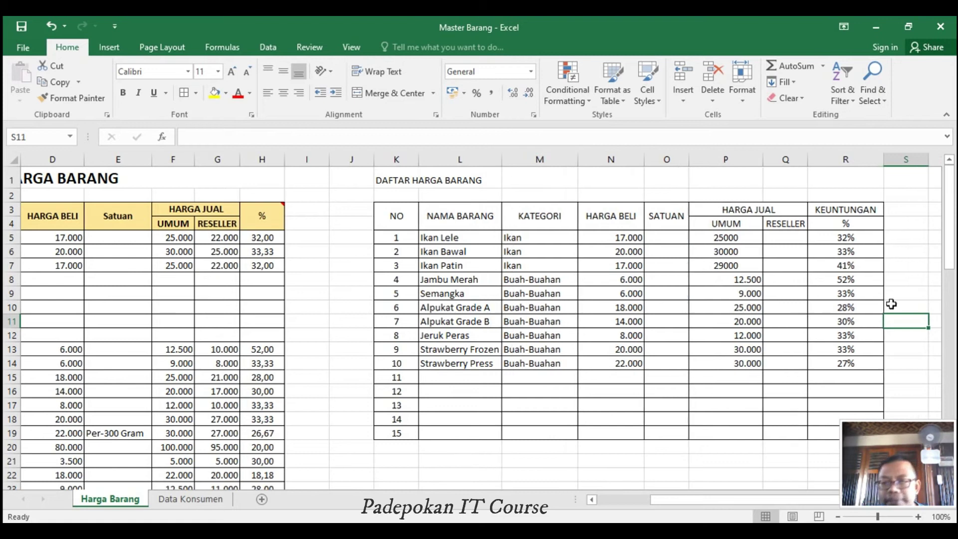
pyautogui.click(856, 242)
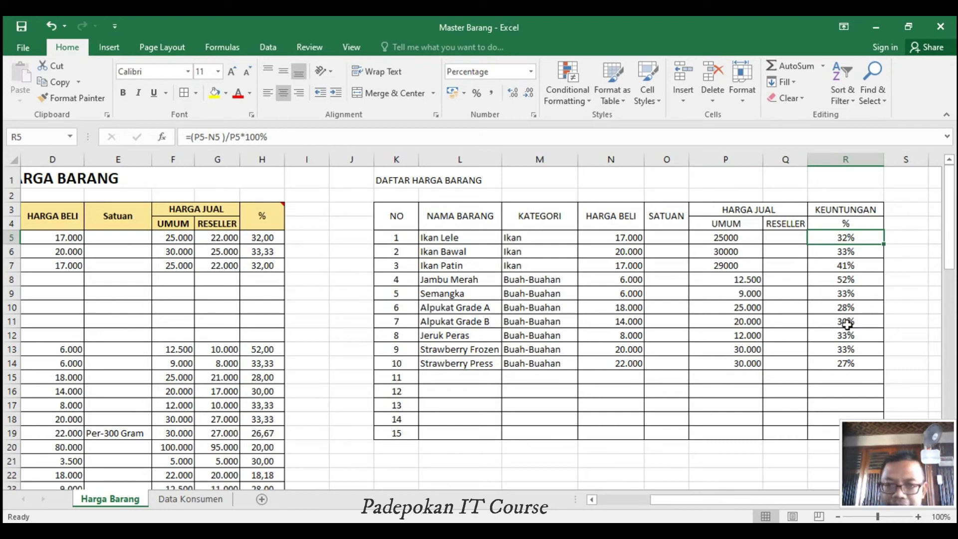
# Widen the SATUAN column O and select its first cell, O5.
pyautogui.moveTo(688, 159); pyautogui.dragTo(696, 162)
pyautogui.click(687, 273)
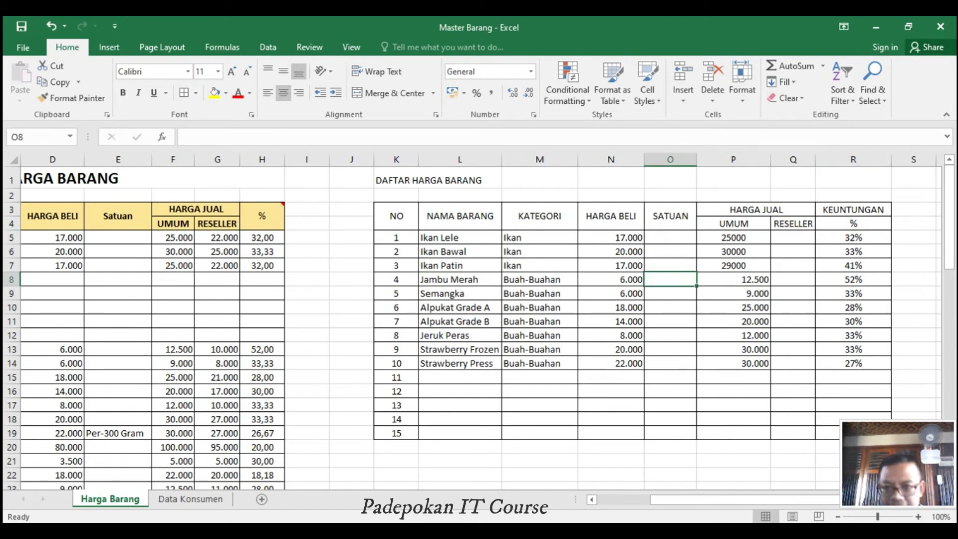
pyautogui.click(671, 226)
pyautogui.click(723, 305)
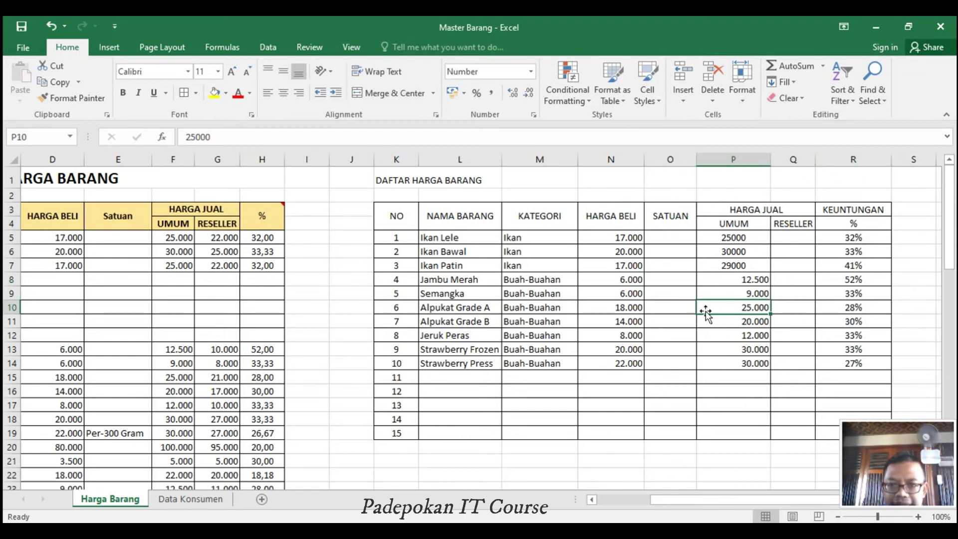
pyautogui.click(668, 238)
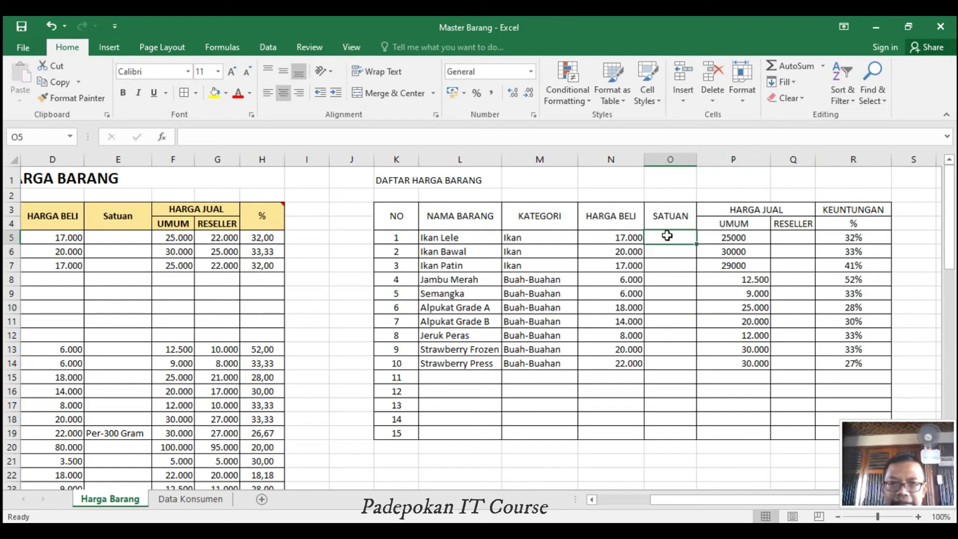
pyautogui.click(264, 53)
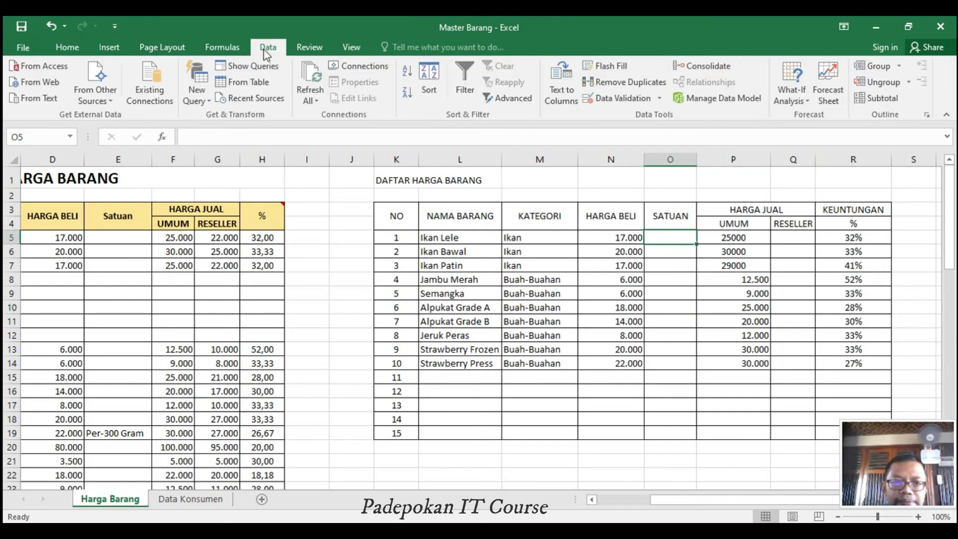
# Give O5 a List validation rule with source PCS,KARTON,DUS,KG.
pyautogui.click(660, 98)
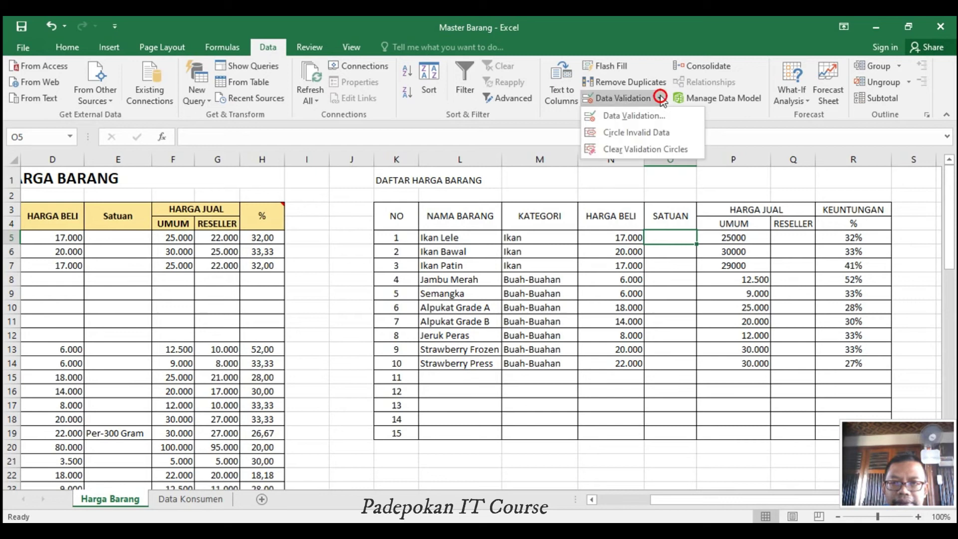
pyautogui.click(648, 113)
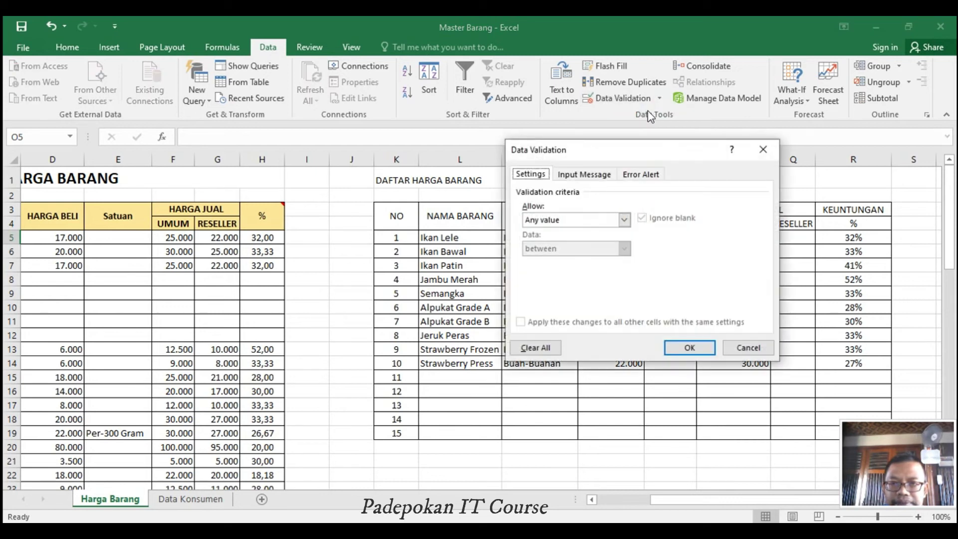
pyautogui.click(623, 219)
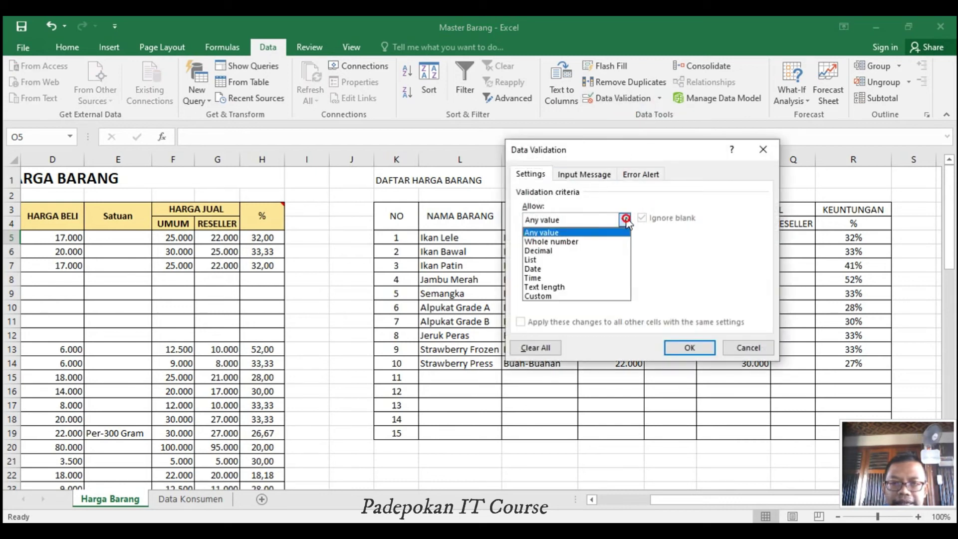
pyautogui.click(581, 260)
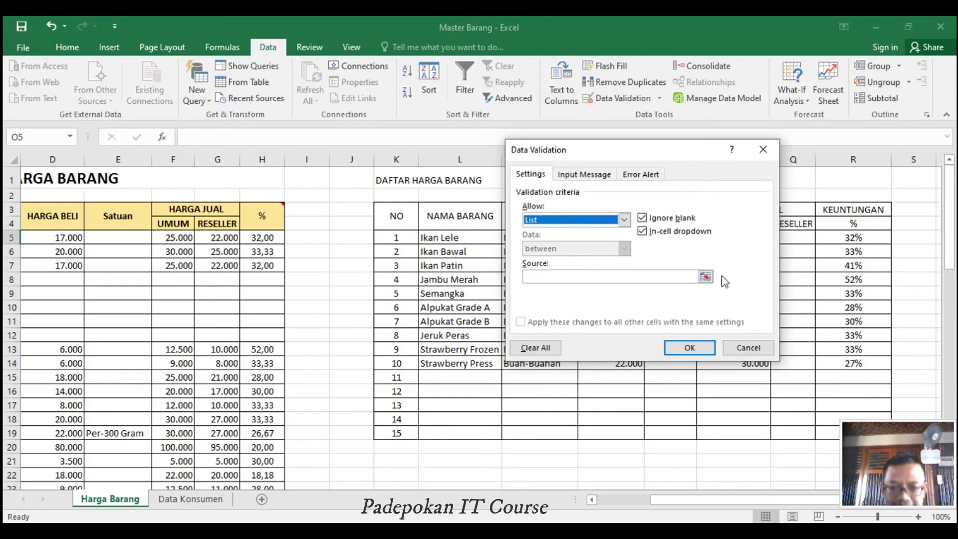
pyautogui.moveTo(615, 157)
pyautogui.mouseDown()
pyautogui.moveTo(632, 288)
pyautogui.moveTo(477, 288)
pyautogui.moveTo(545, 275)
pyautogui.mouseUp()
pyautogui.write('PCS,K')
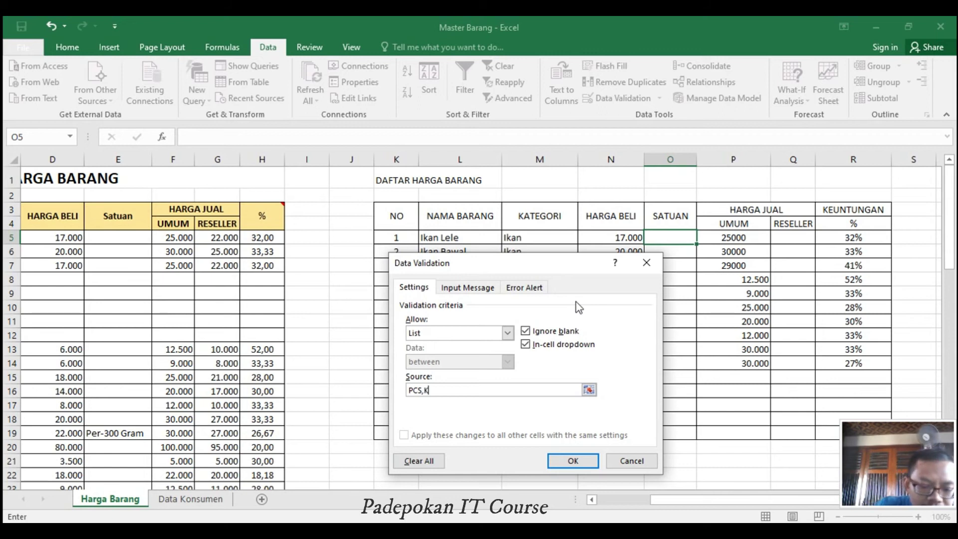
pyautogui.write('ARTON,DUS')
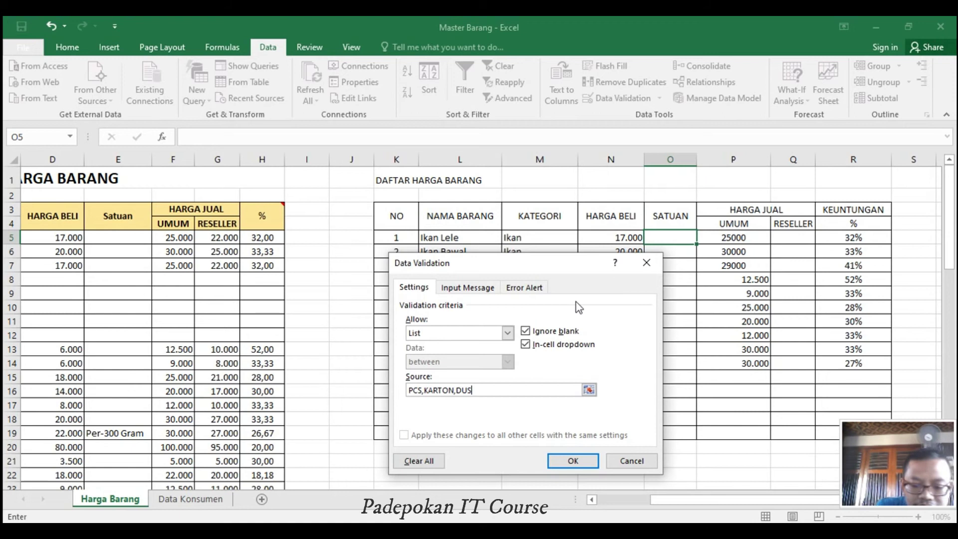
pyautogui.write(',K')
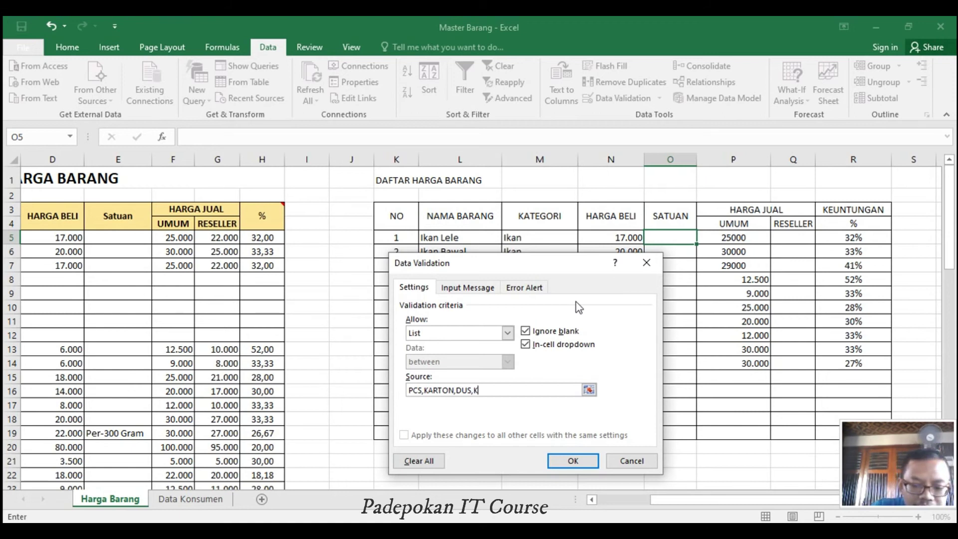
pyautogui.write('G')
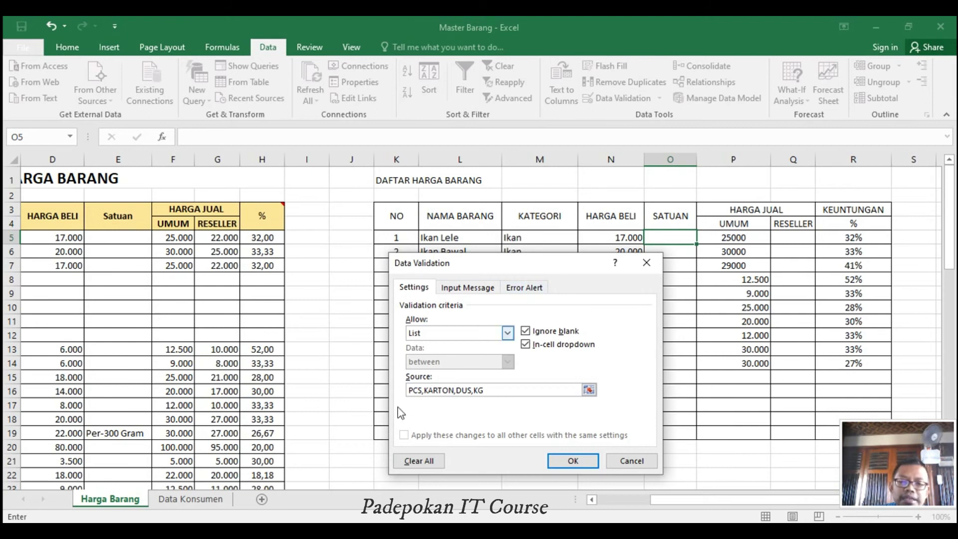
pyautogui.click(573, 460)
# Try the O5 unit dropdown, then reopen its Data Validation settings.
pyautogui.click(702, 237)
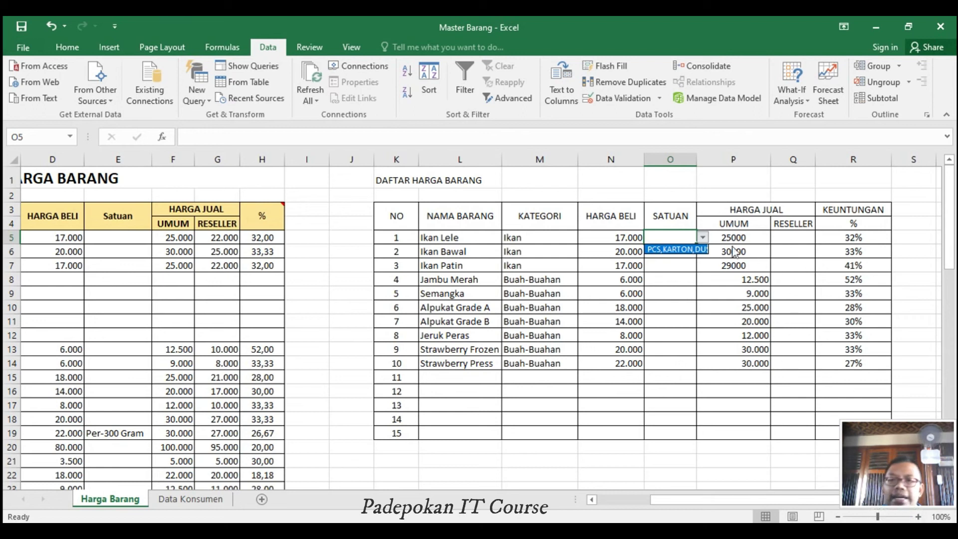
pyautogui.click(680, 299)
pyautogui.click(681, 240)
pyautogui.click(659, 98)
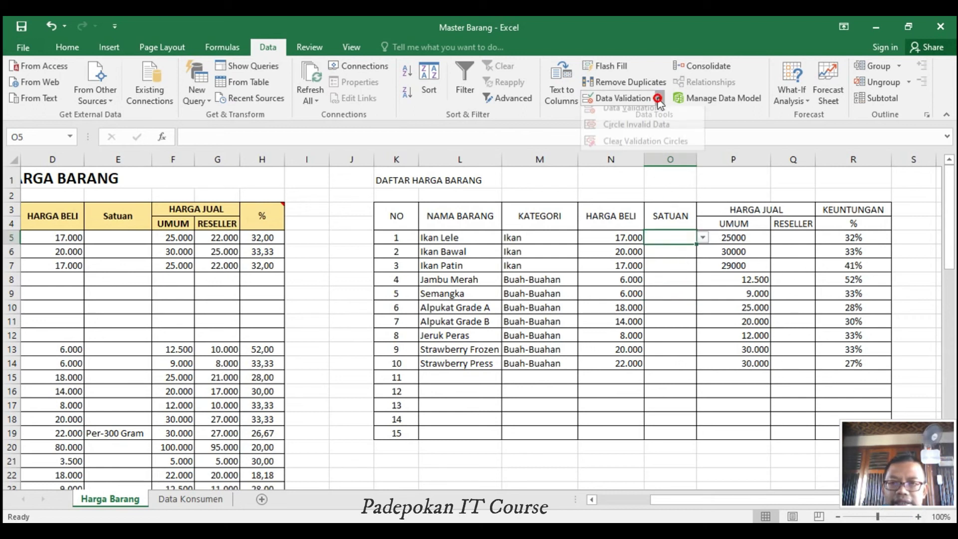
pyautogui.click(643, 120)
# Replace the list source with PCS;KARTONLDUS;KG;LAINNYA and confirm the rule.
pyautogui.click(423, 389)
pyautogui.press('BackSpace')
pyautogui.write(';KARTON,DUS,KG')
pyautogui.press('Right')
pyautogui.press('Right')
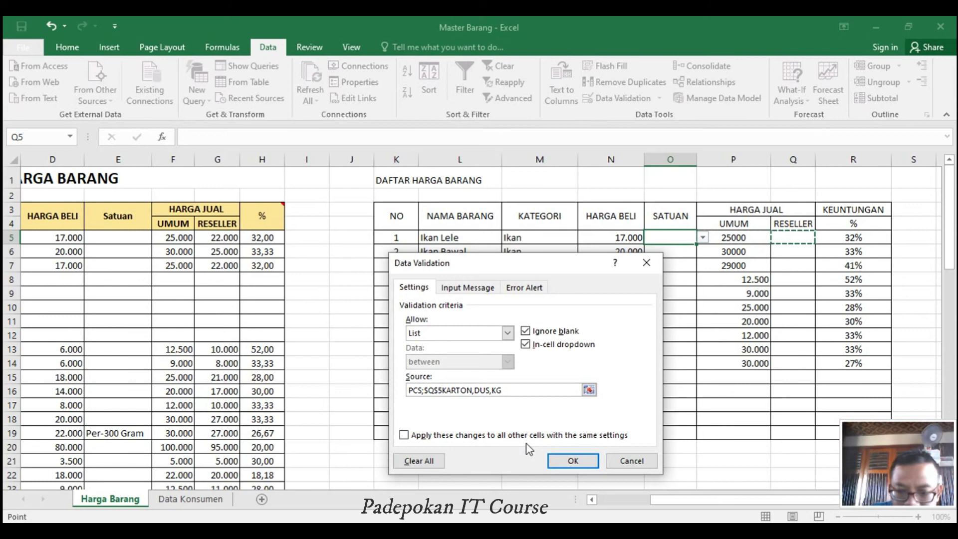
pyautogui.moveTo(521, 389); pyautogui.dragTo(401, 389)
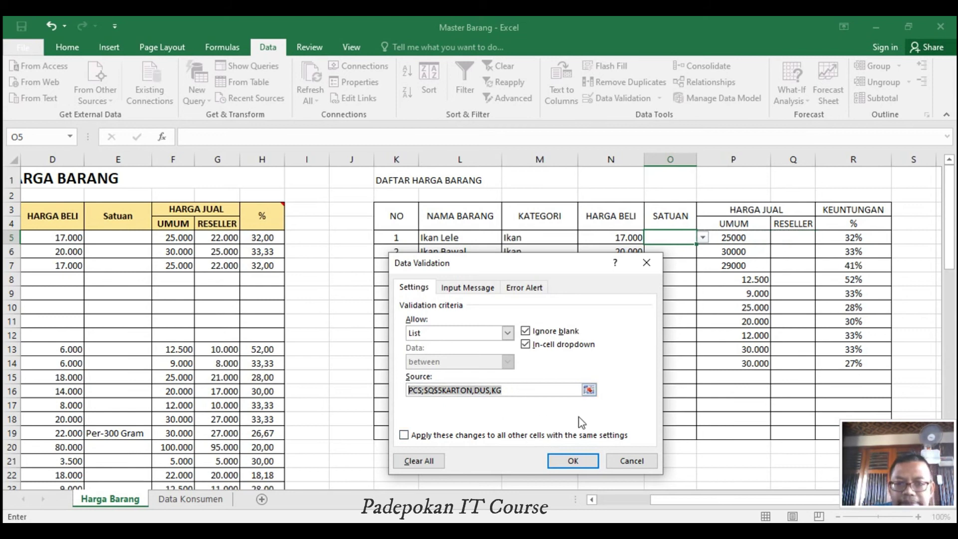
pyautogui.write('PCS')
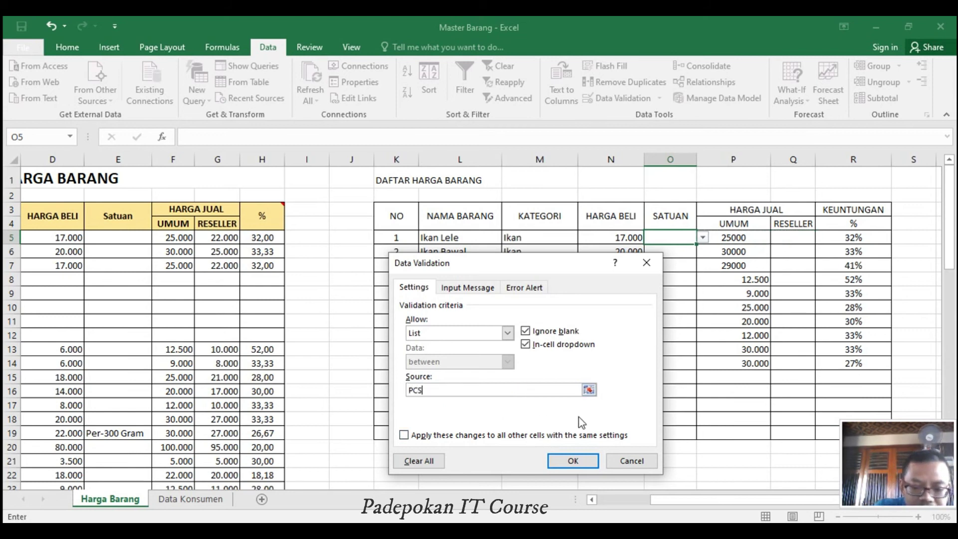
pyautogui.write(';KARON')
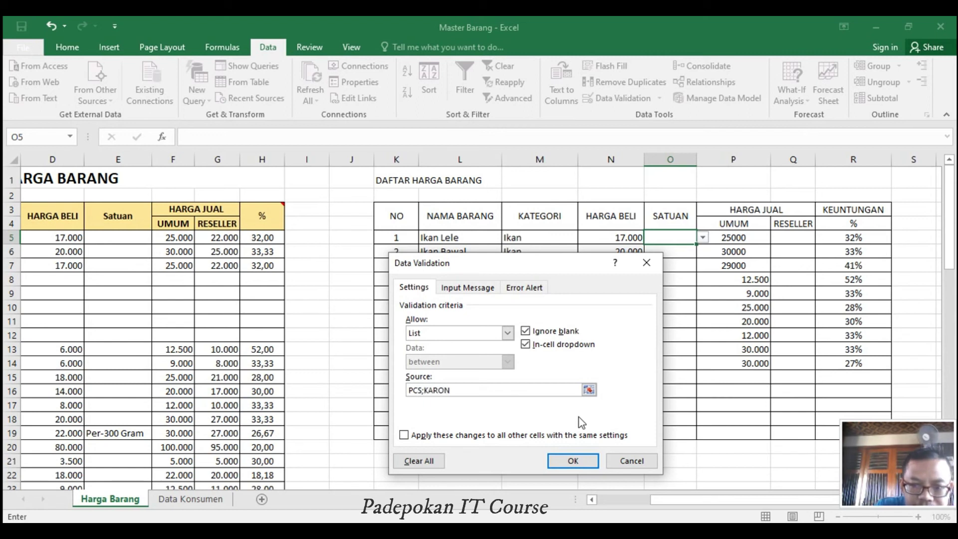
pyautogui.press('BackSpace')
pyautogui.press('BackSpace')
pyautogui.write('TONLDUS;KG;')
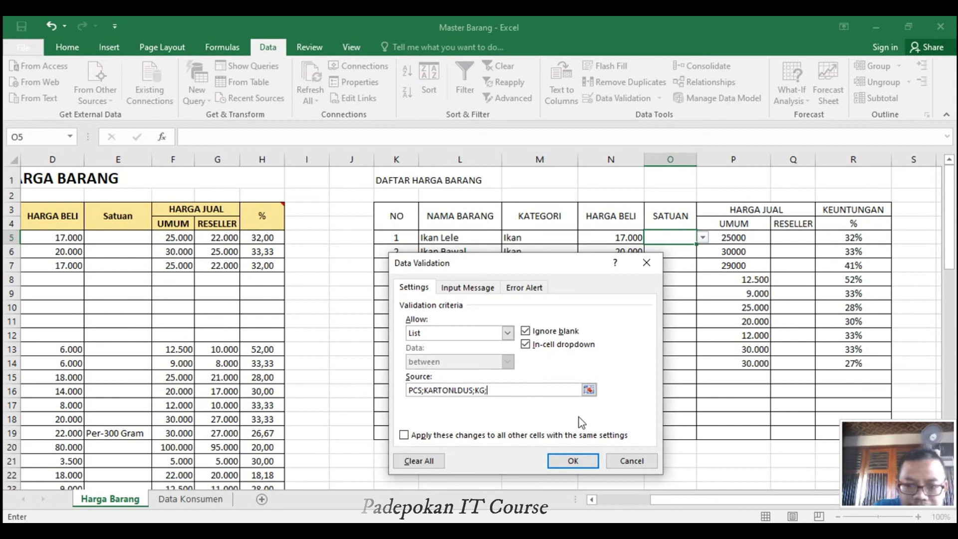
pyautogui.write('LAINNYA')
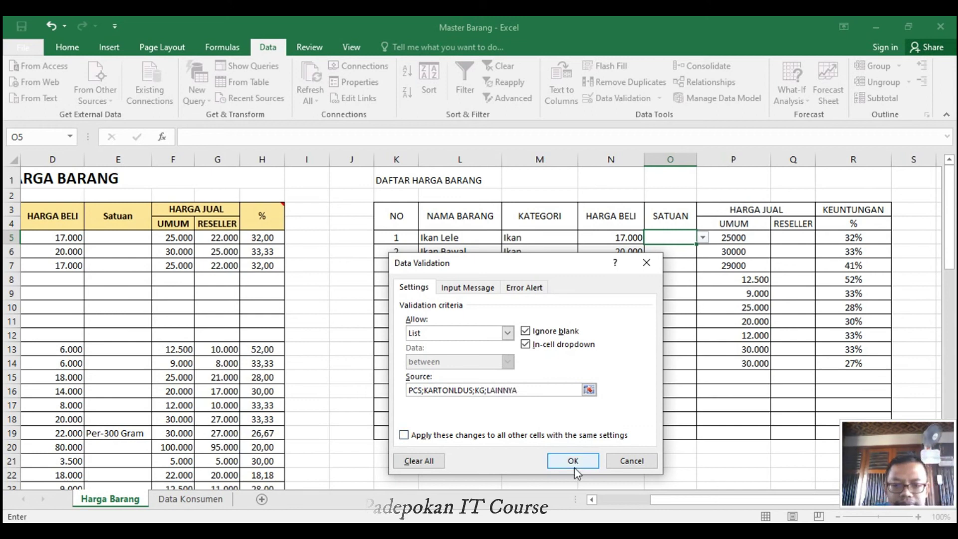
pyautogui.click(573, 460)
pyautogui.click(704, 238)
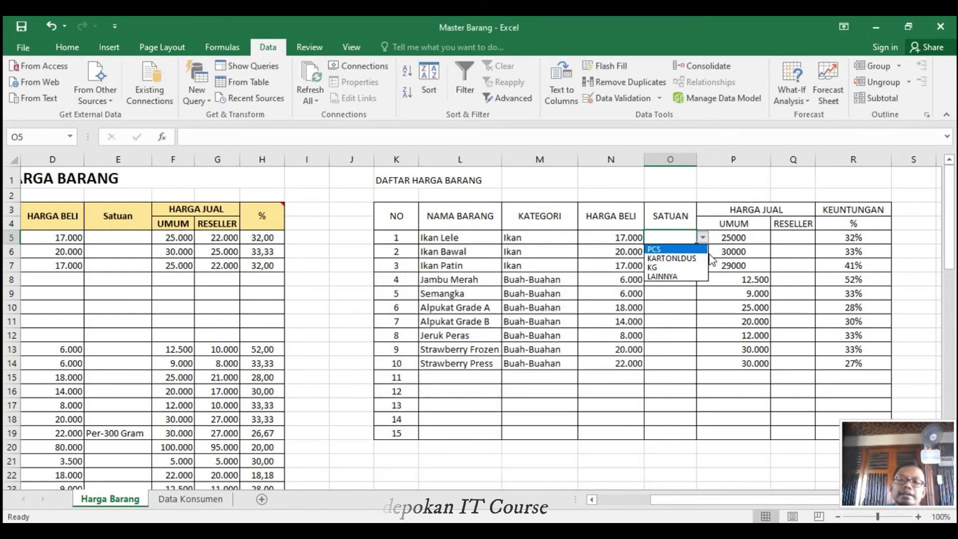
# Test the O5 list with PCS, clear it, and extend the dropdown down to O14.
pyautogui.press('Escape')
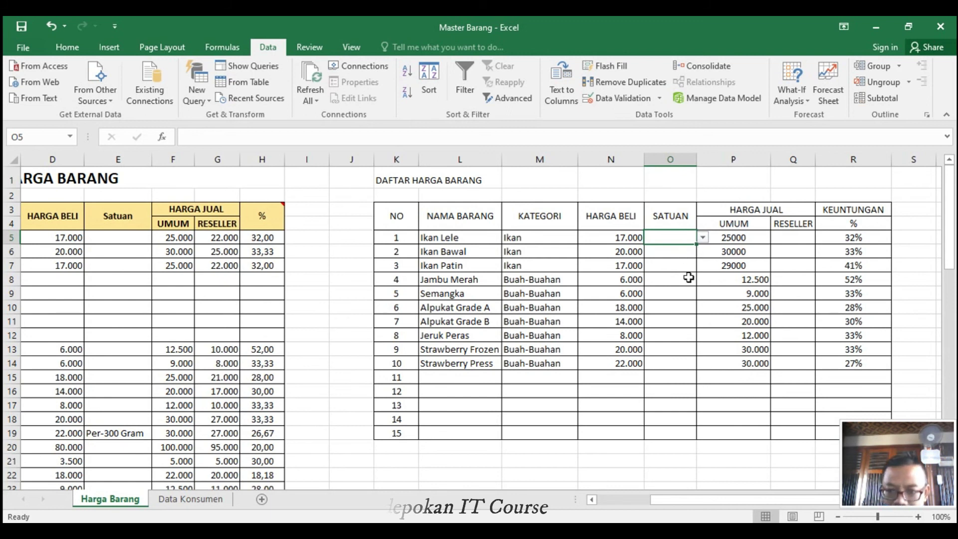
pyautogui.click(702, 237)
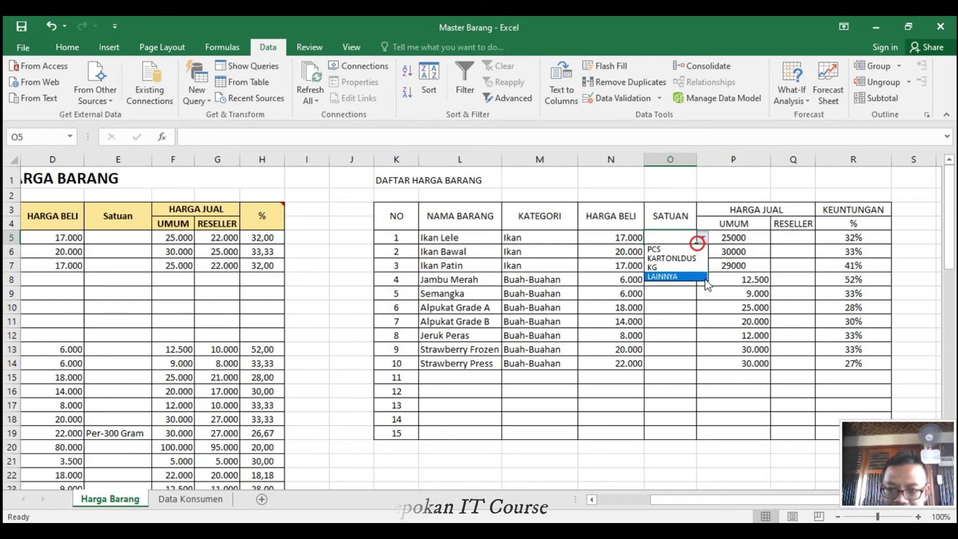
pyautogui.click(664, 249)
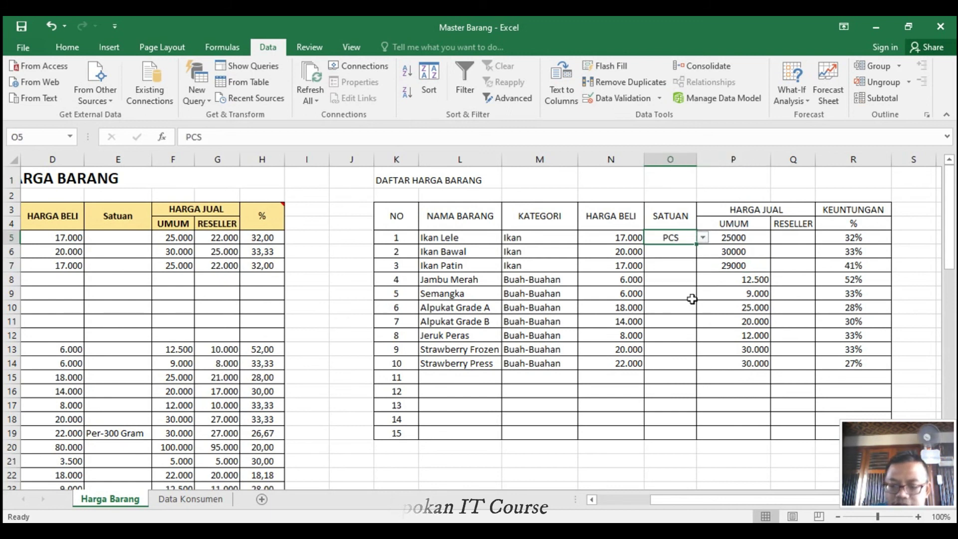
pyautogui.press('Delete')
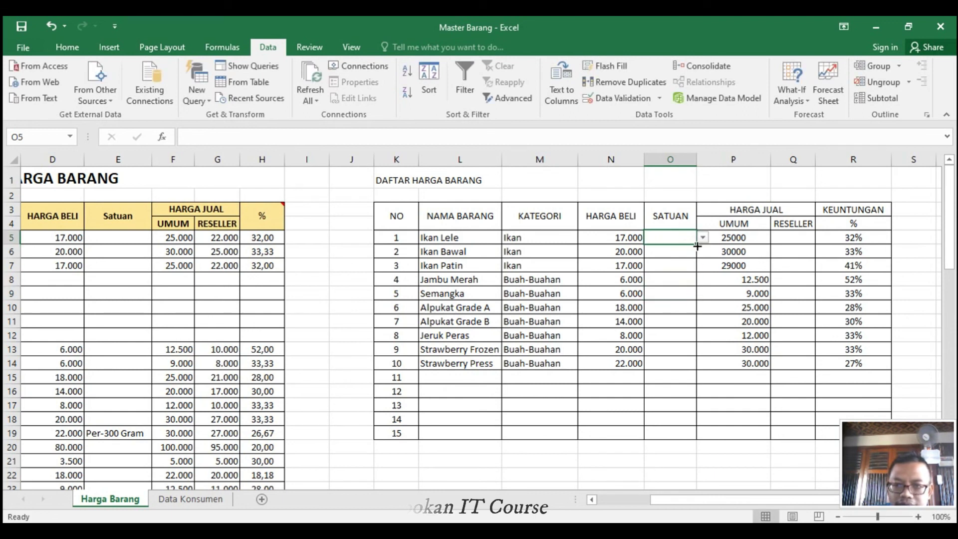
pyautogui.moveTo(695, 244); pyautogui.dragTo(691, 353)
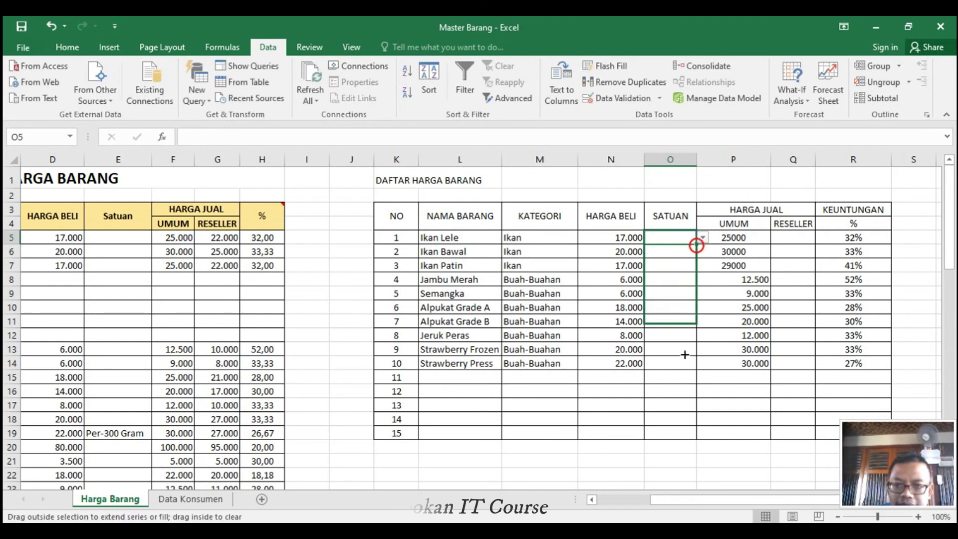
pyautogui.click(684, 281)
pyautogui.click(687, 334)
# Set the unit to KG for Ikan Lele, Ikan Bawal and Jambu Merah.
pyautogui.click(680, 244)
pyautogui.click(706, 238)
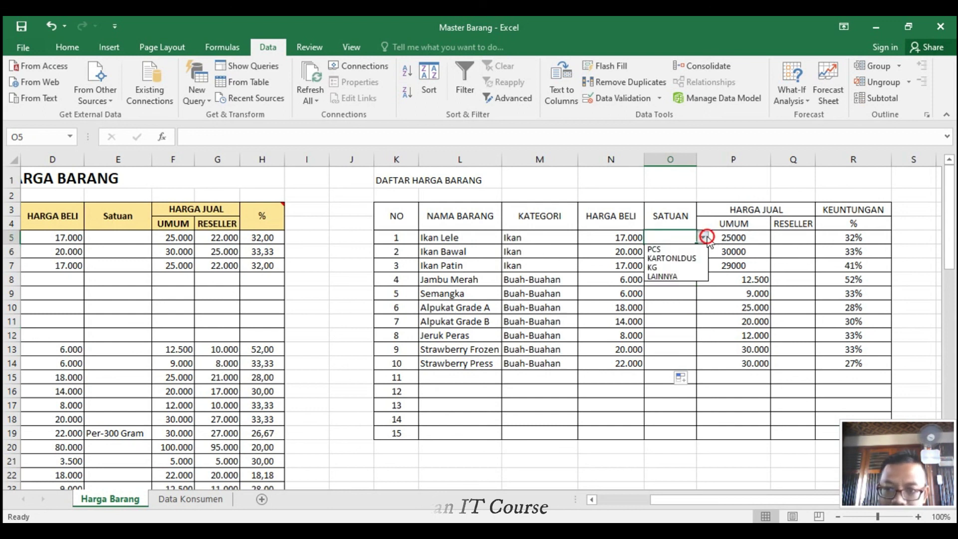
pyautogui.click(699, 270)
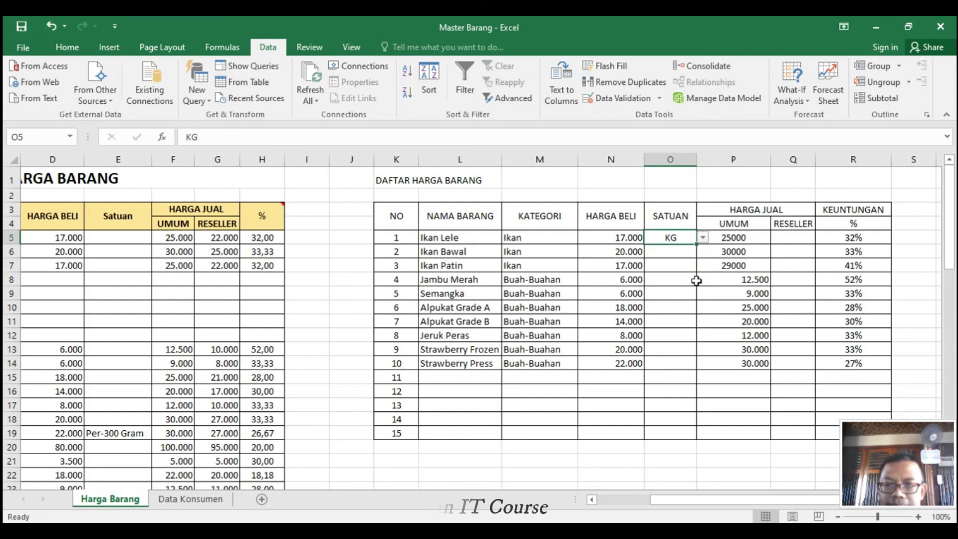
pyautogui.click(681, 252)
pyautogui.click(702, 252)
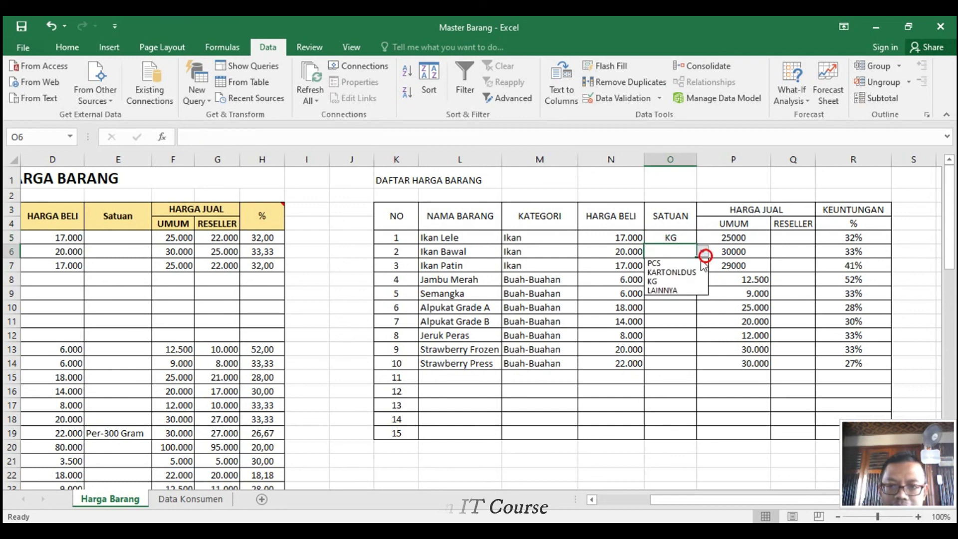
pyautogui.click(671, 260)
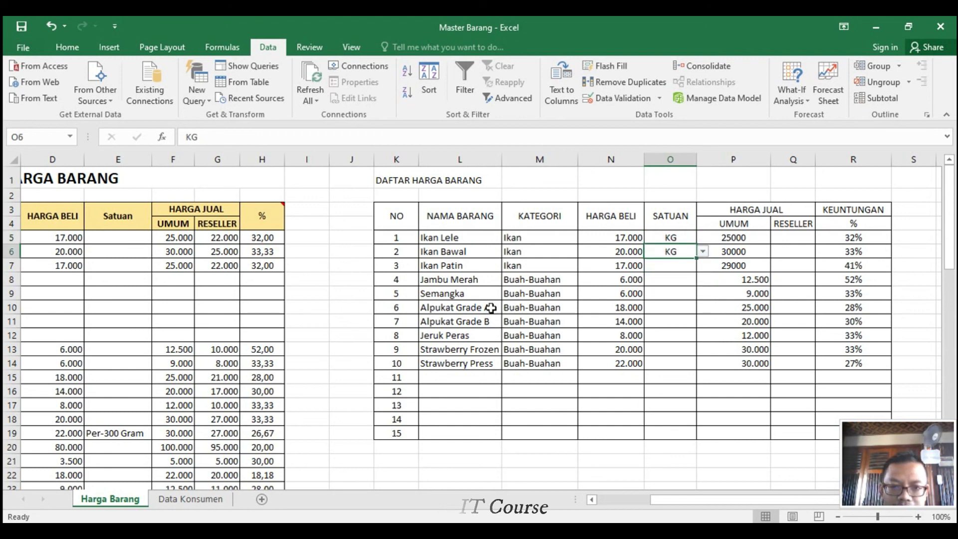
pyautogui.click(679, 279)
pyautogui.click(701, 279)
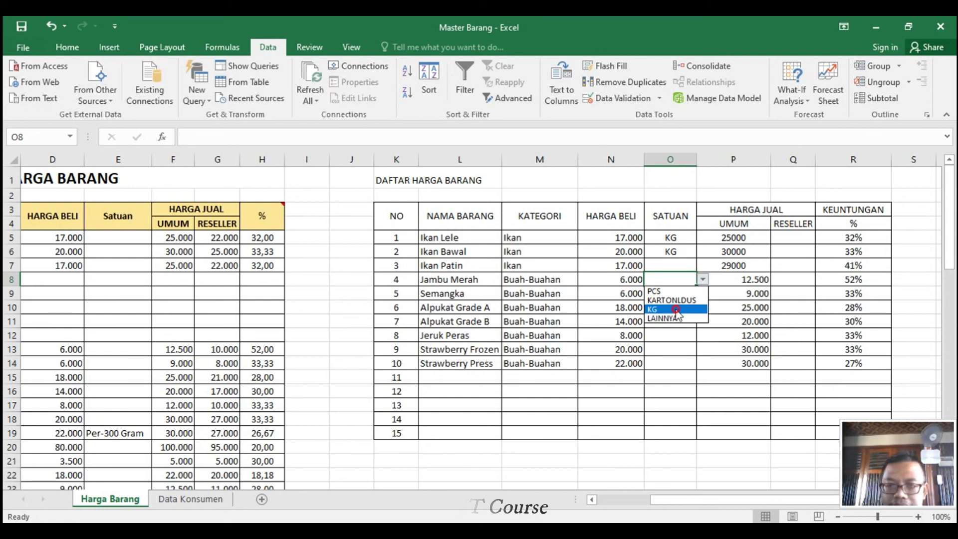
pyautogui.click(670, 310)
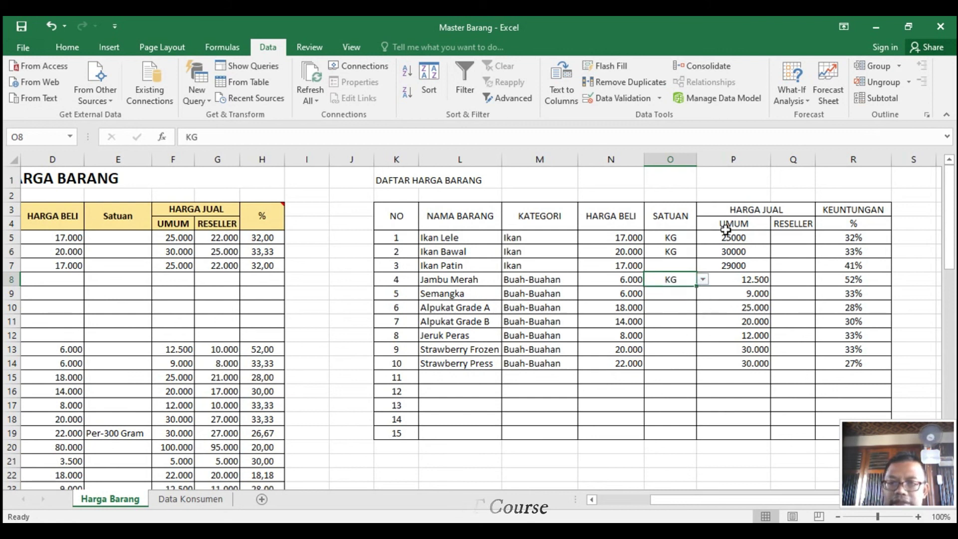
pyautogui.click(682, 346)
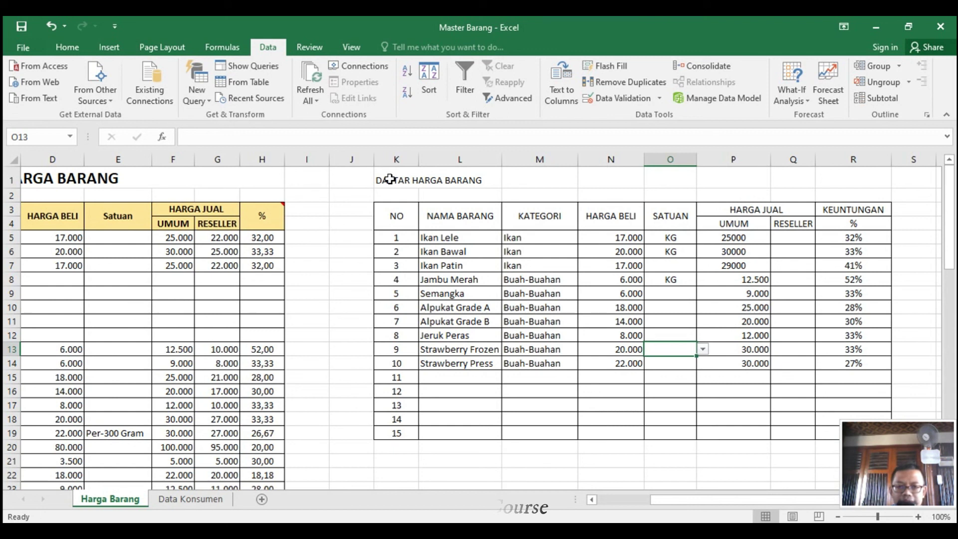
# Merge and centre the DAFTAR HARGA BARANG title over K1:R1, making it bold 18 pt.
pyautogui.moveTo(386, 177); pyautogui.dragTo(869, 154)
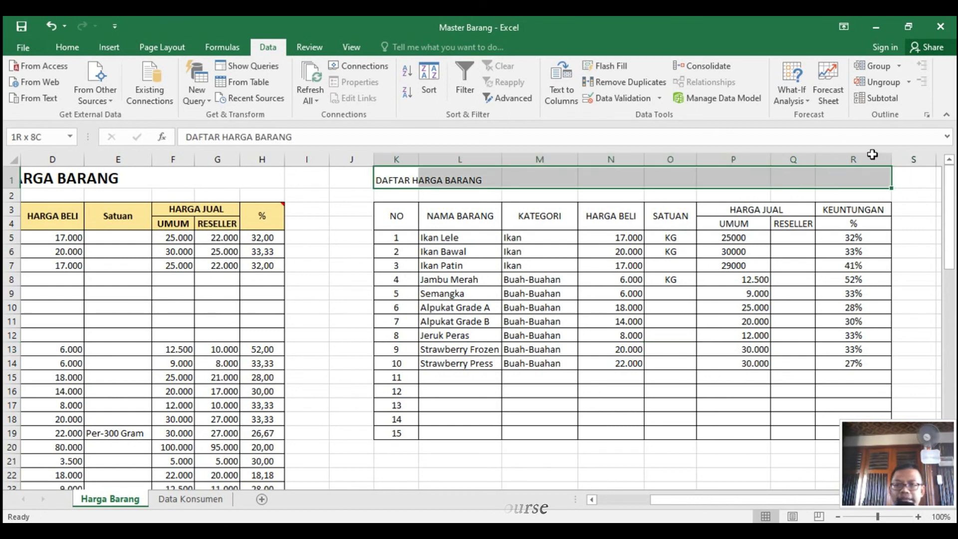
pyautogui.click(67, 47)
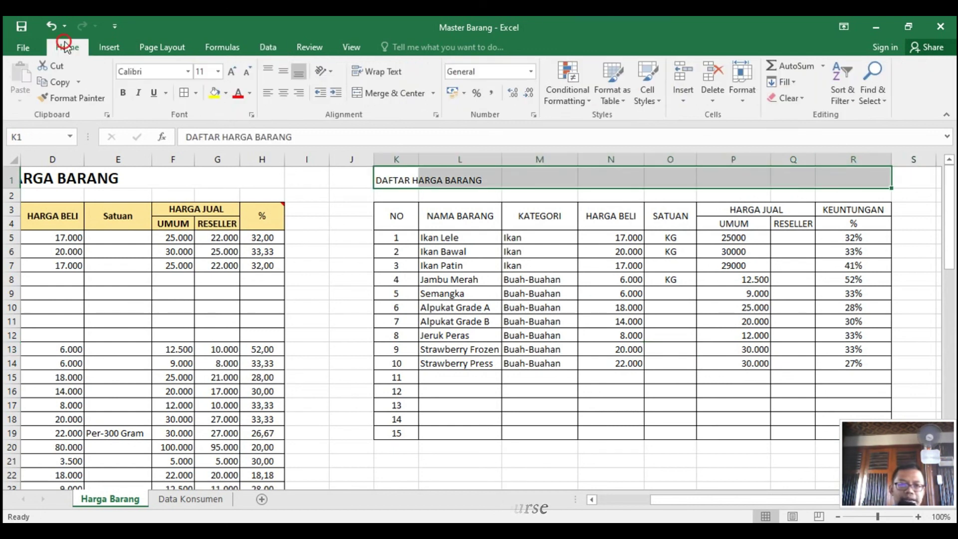
pyautogui.click(390, 93)
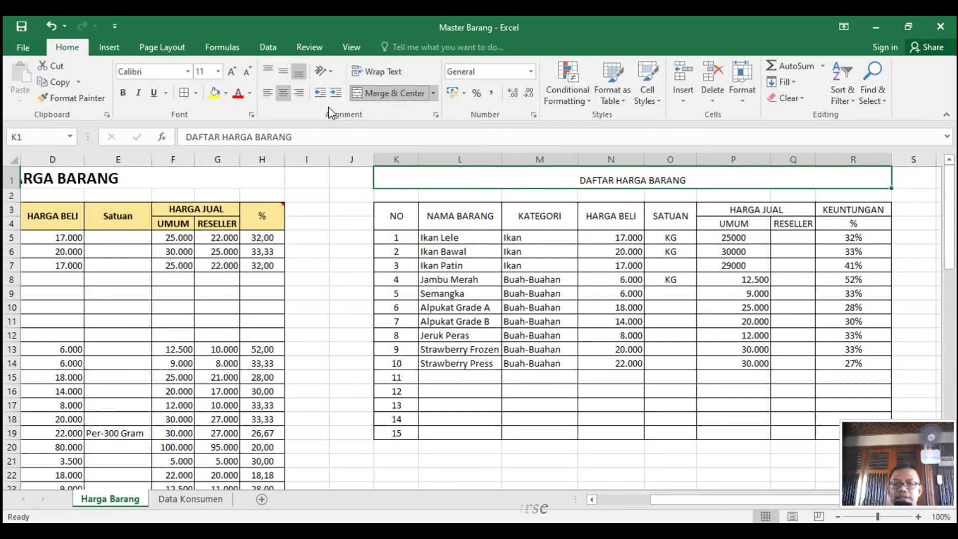
pyautogui.click(122, 93)
pyautogui.click(218, 72)
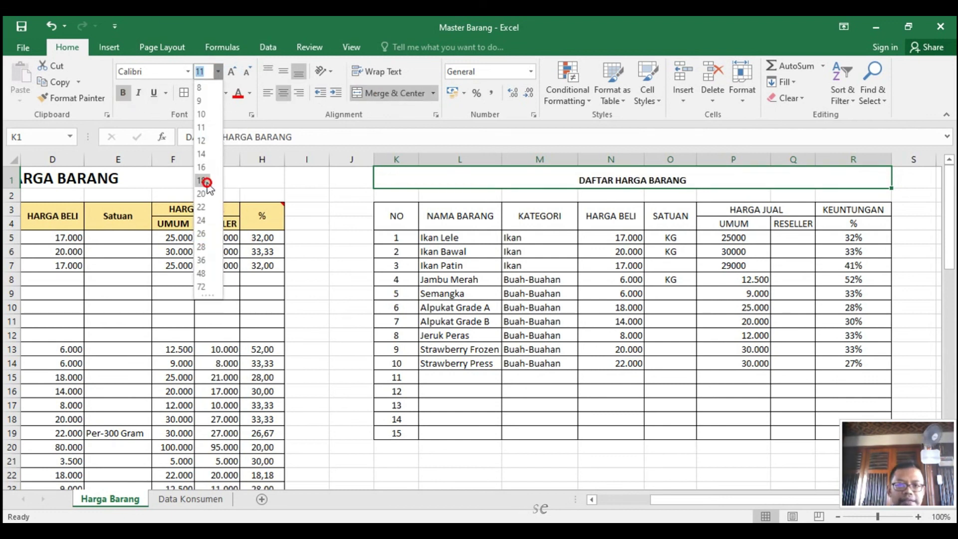
pyautogui.click(207, 181)
pyautogui.click(791, 321)
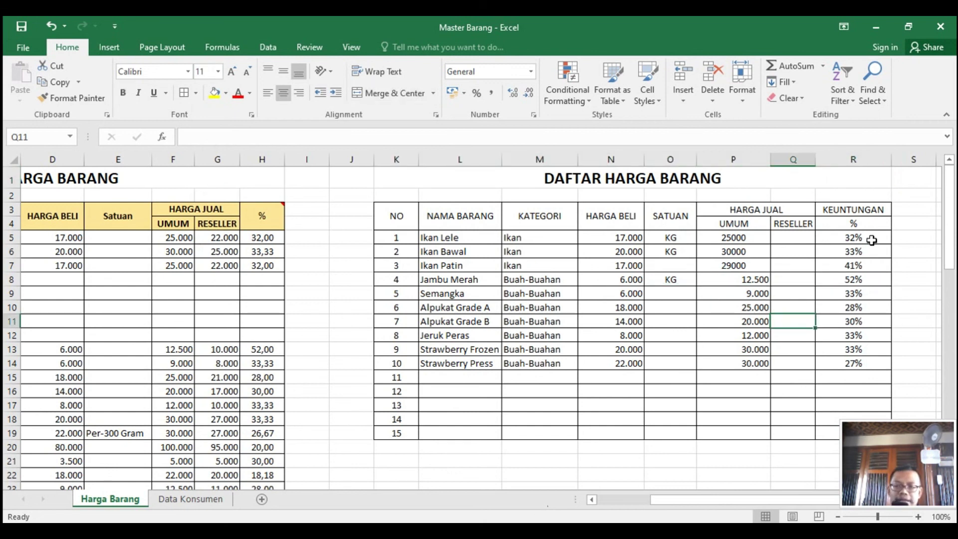
pyautogui.click(857, 224)
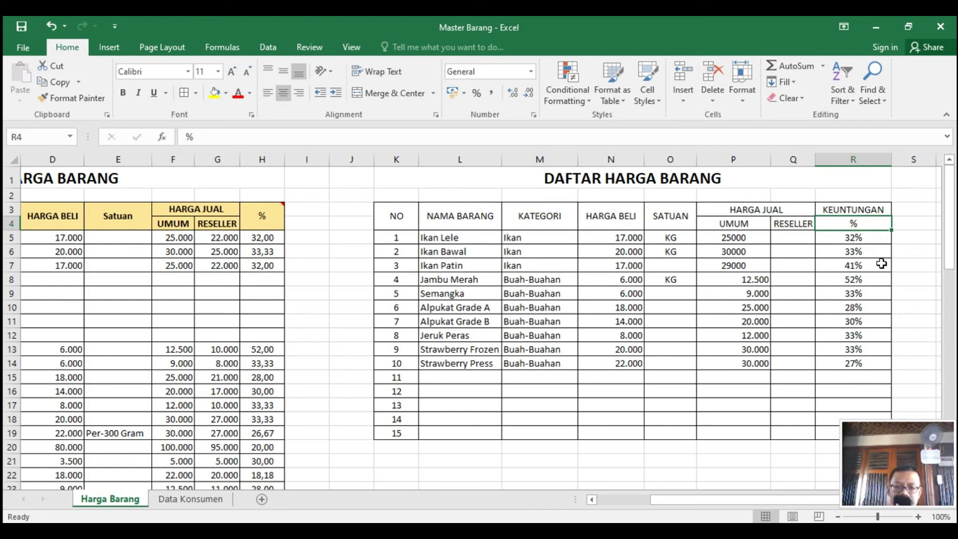